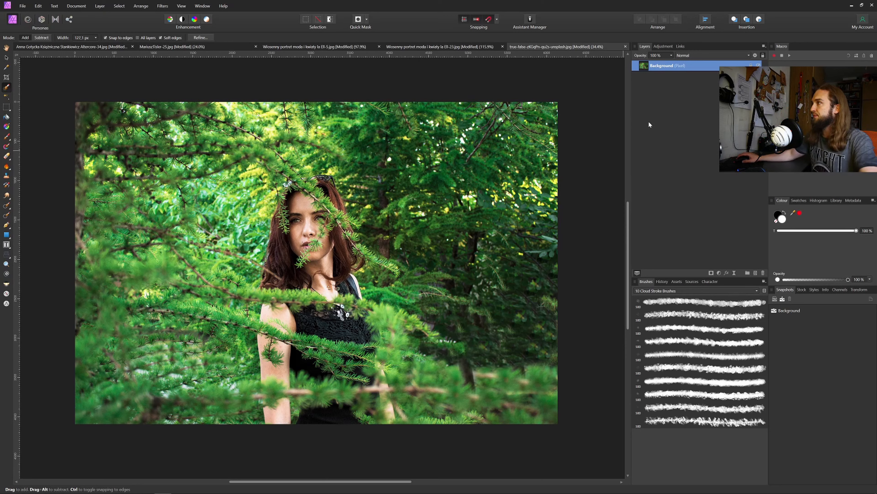
Duplicate the Background layer twice and rename the topmost copy as Main subject.
key(ctrl+j)
key(ctrl+j)
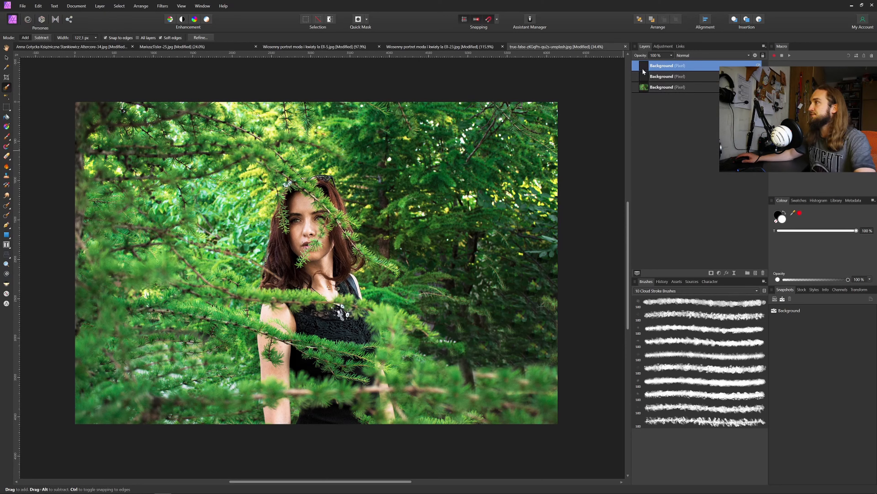
double_click(666, 68)
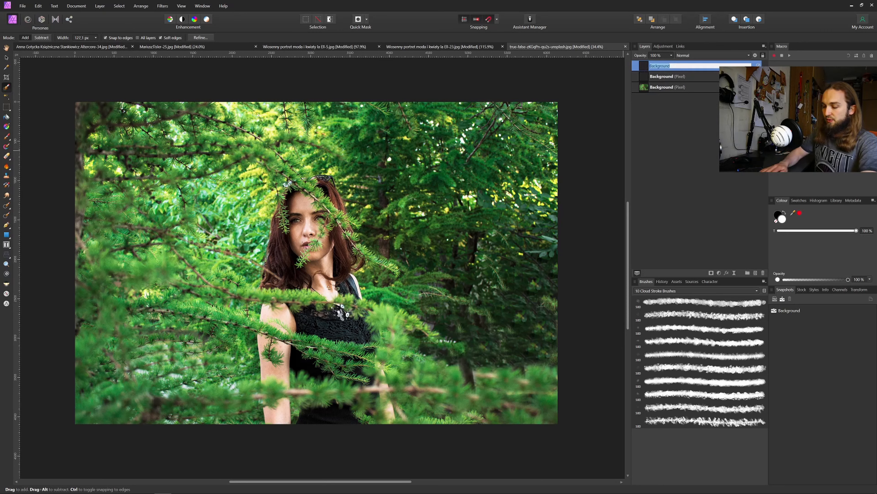
text(G)
text(ain subject)
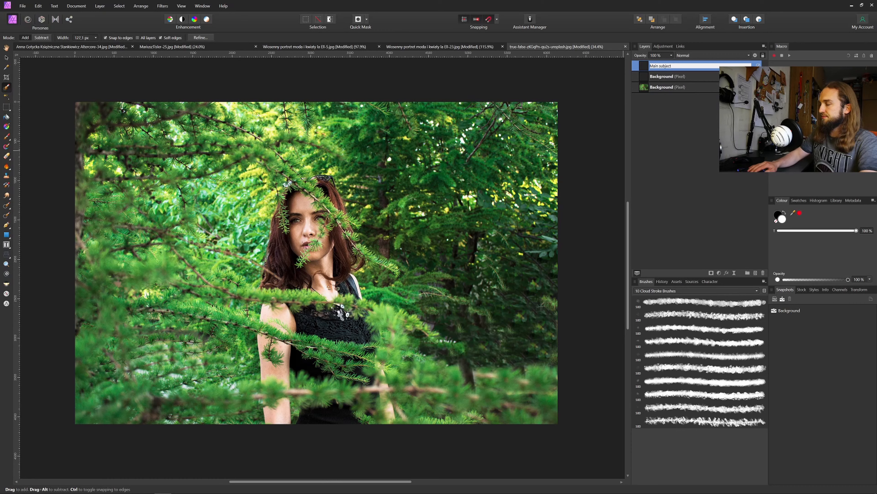
key(Return)
Rename the middle layer as Swirly bokeh background and the bottommost layer as Backup.
click(688, 78)
click(689, 79)
text(Swirly)
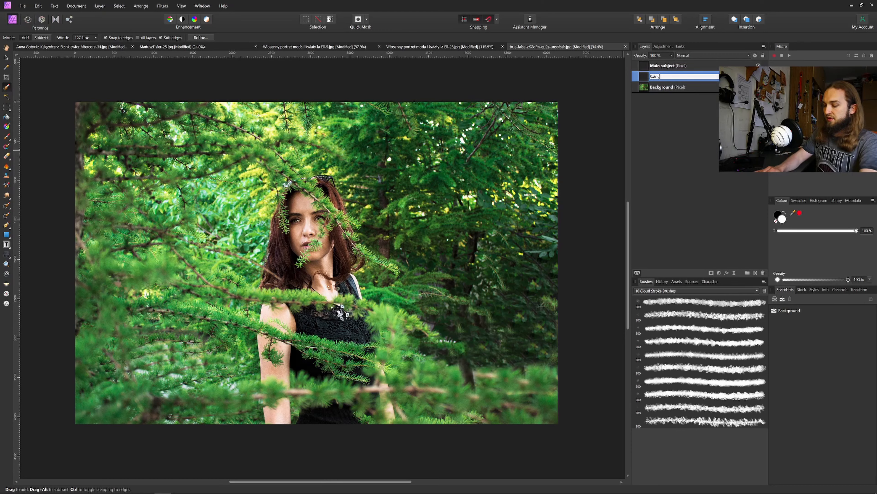
text( bokeh background)
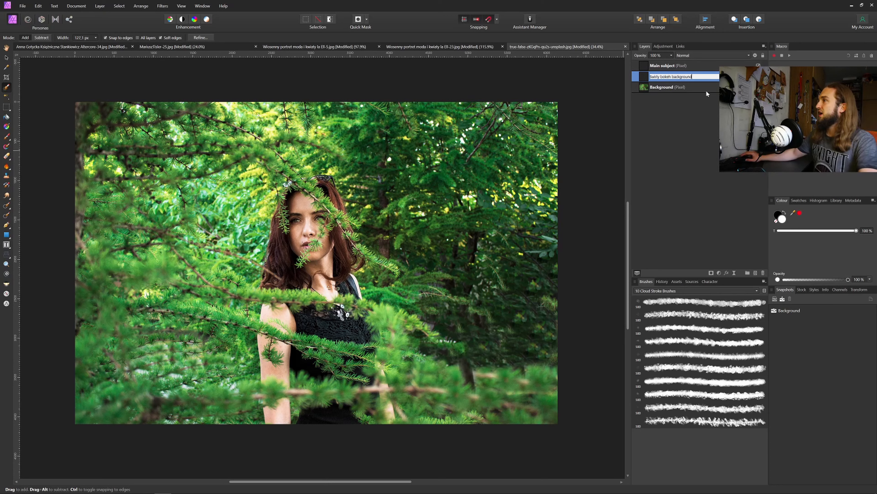
key(Return)
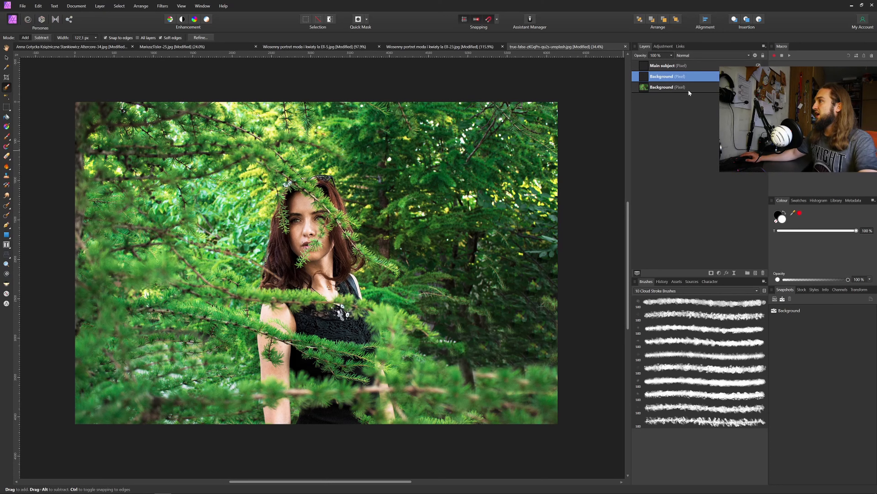
double_click(693, 87)
text(Backup)
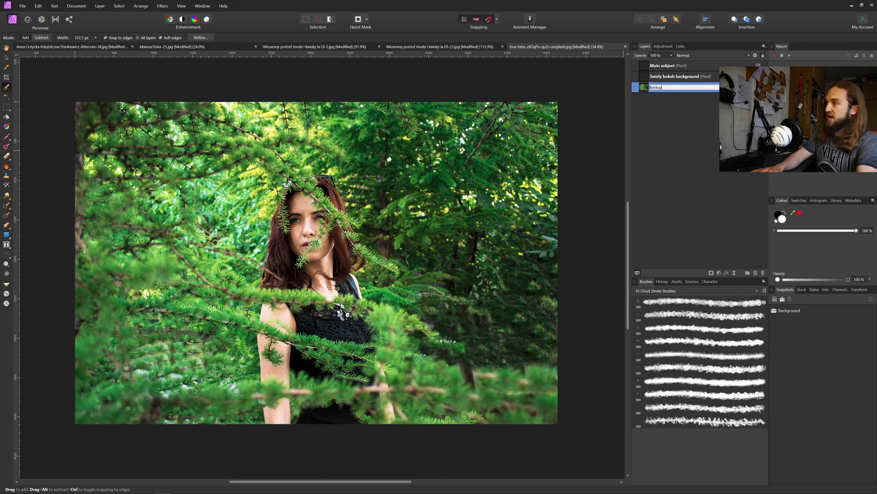
key(Return)
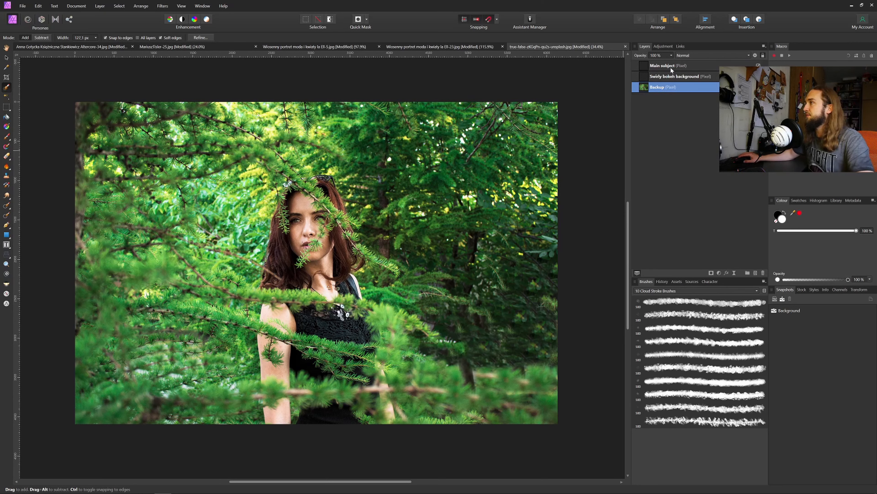
Brush a selection over the woman's face on the Main subject layer.
click(673, 68)
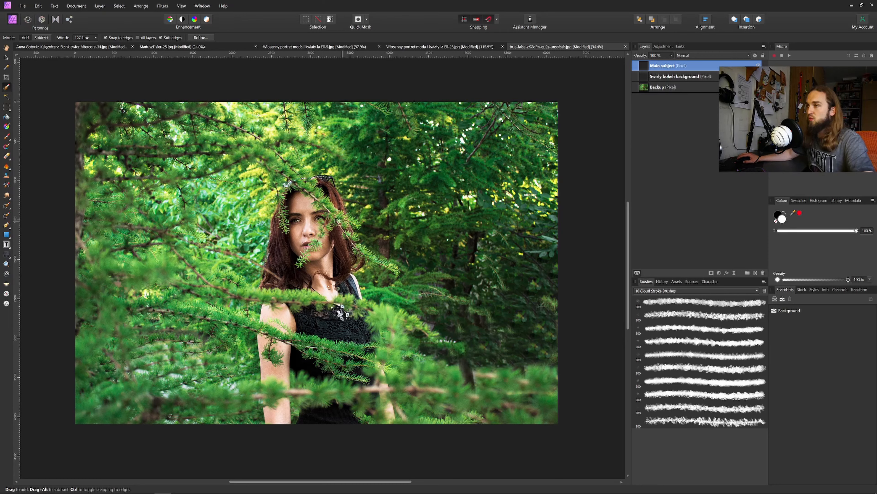
mouse_move(286, 204)
mouse_down()
mouse_move(298, 229)
mouse_move(308, 222)
mouse_move(303, 200)
mouse_move(272, 187)
mouse_move(279, 228)
mouse_move(305, 224)
mouse_move(290, 234)
mouse_move(297, 248)
mouse_move(276, 226)
mouse_up()
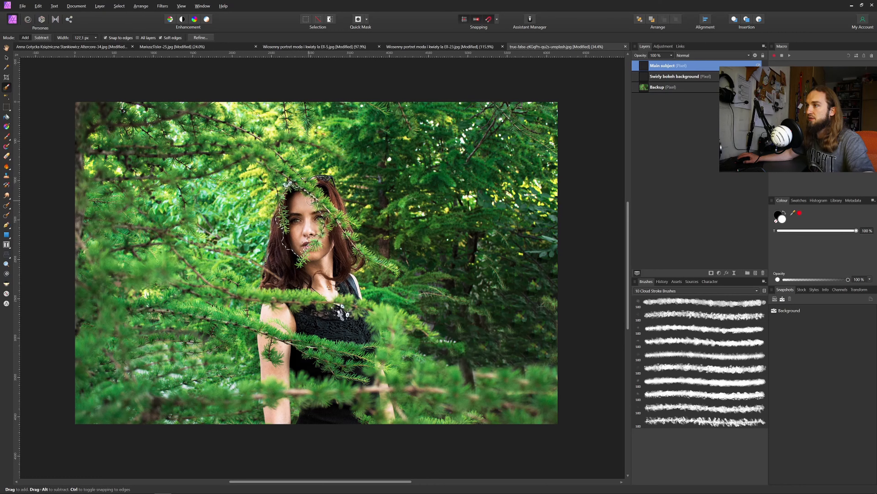
drag(324, 219, 315, 205)
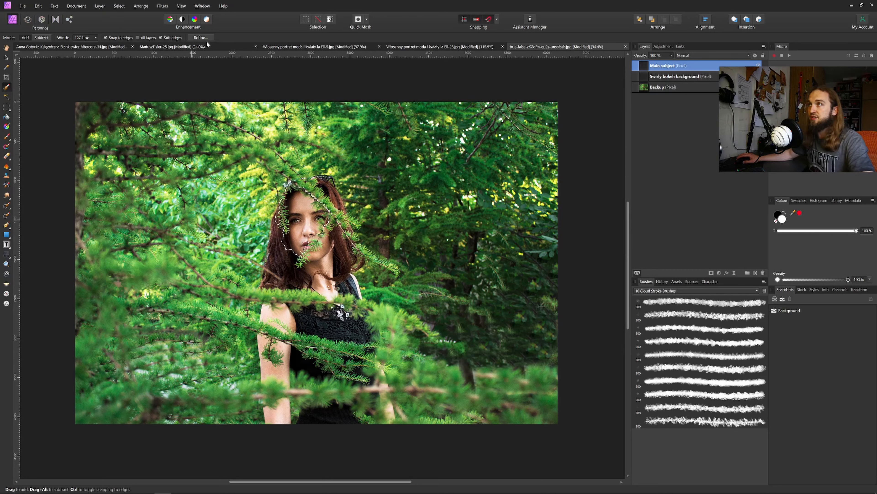
Refine the face selection with a border width of 0% and a feather of 500 px.
click(200, 37)
drag(627, 52, 482, 115)
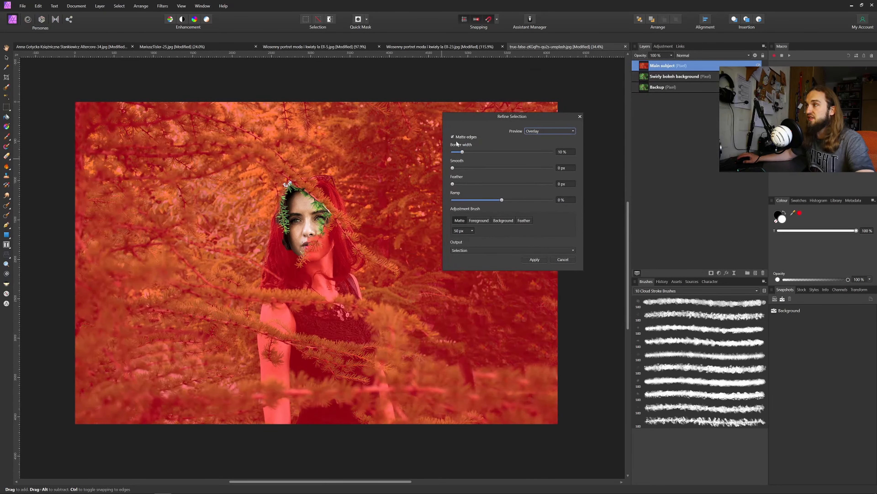
drag(462, 152, 449, 151)
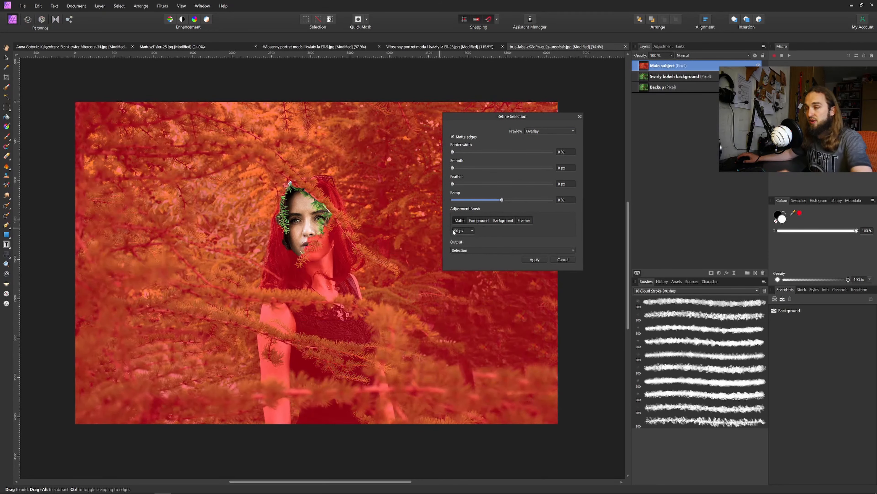
click(566, 183)
text(500)
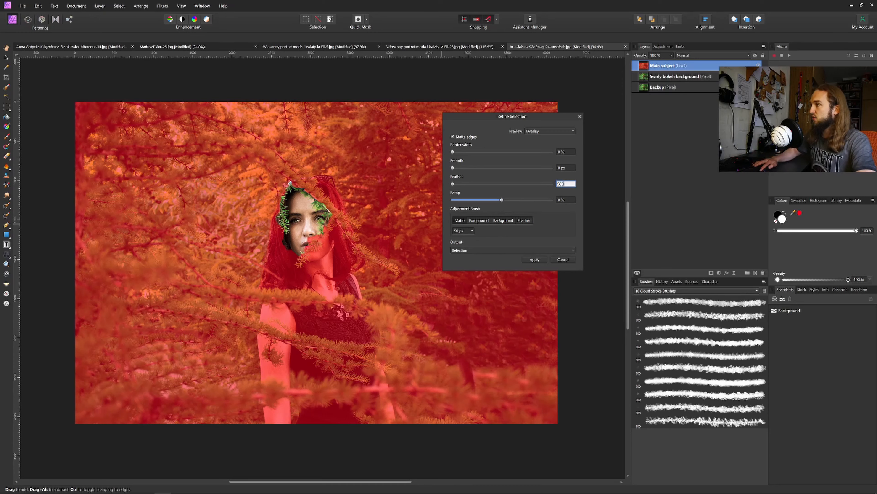
key(Return)
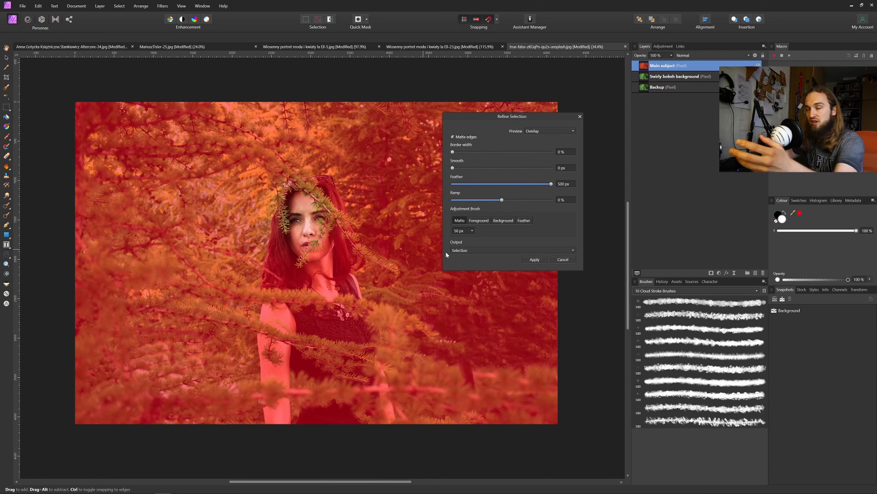
Set the refinement's ramp to 27% and its feather to 750 px, and apply it to the selection.
click(514, 200)
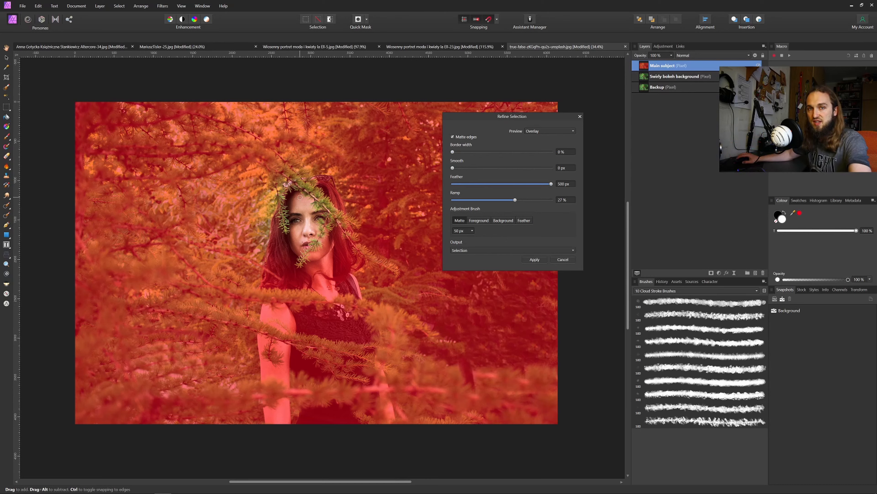
click(570, 184)
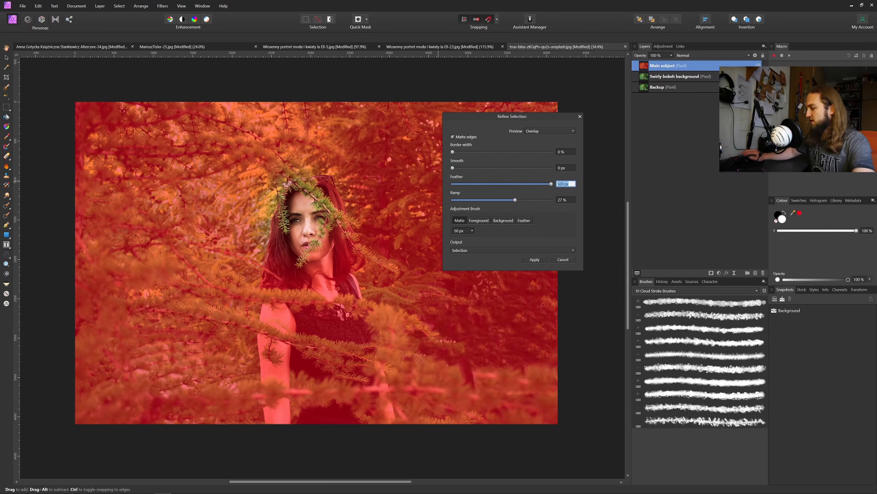
text(75)
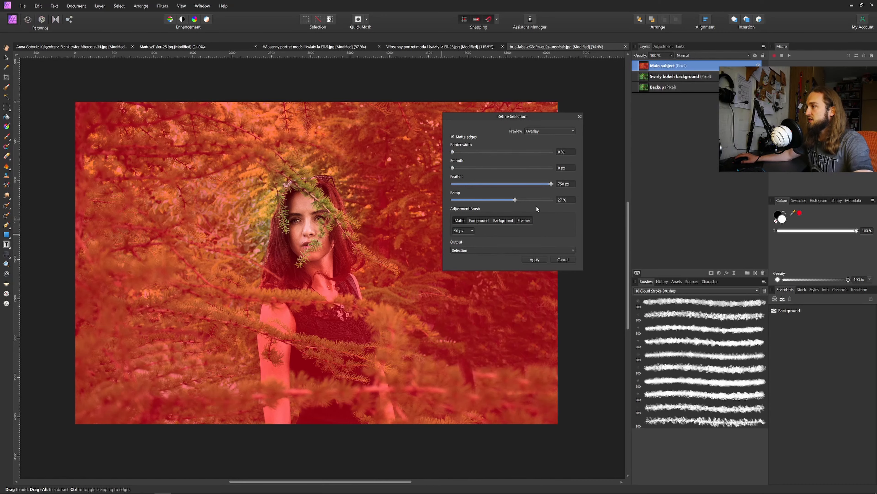
click(535, 259)
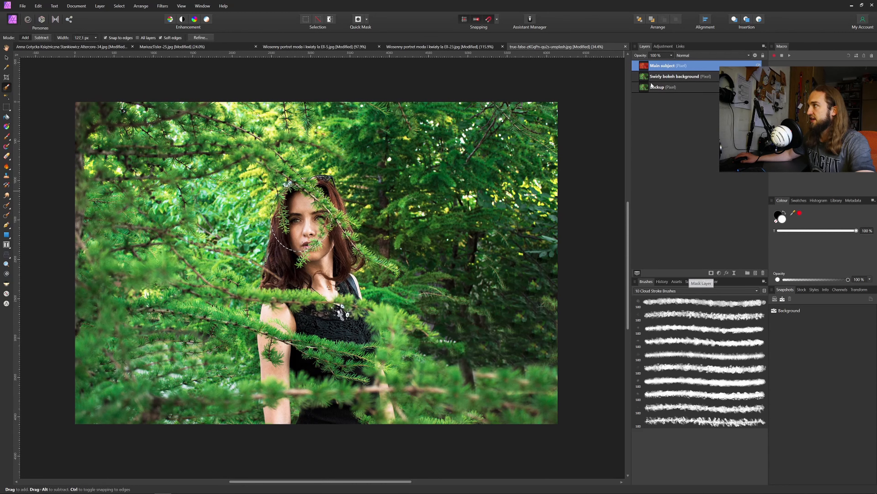
Mask the Main subject layer with the refined selection, deselect, and view the mask on its own.
click(711, 272)
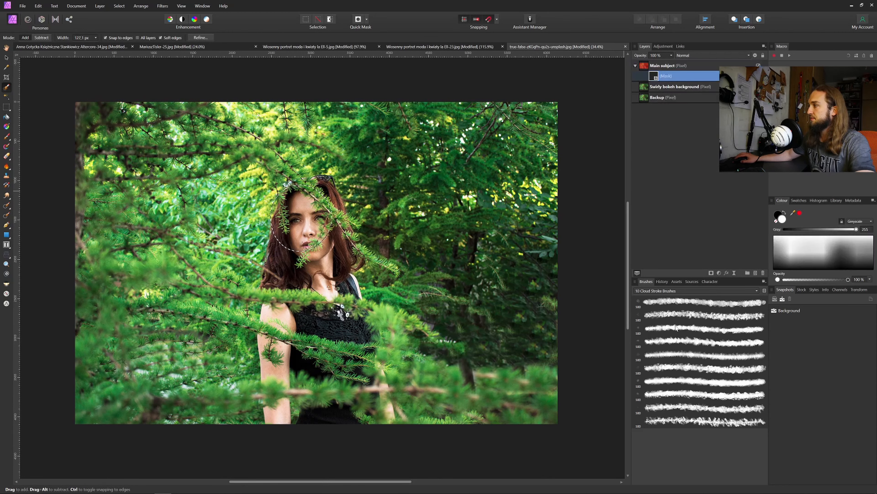
key(ctrl+d)
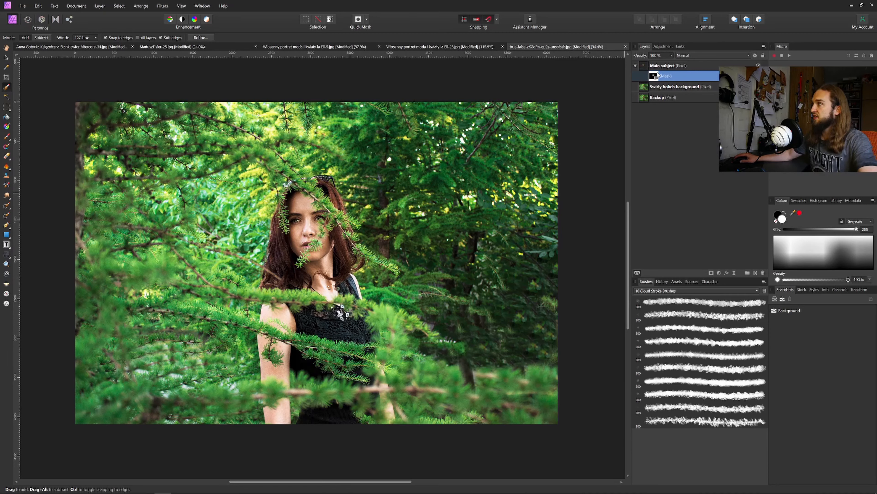
key(ctrl+d)
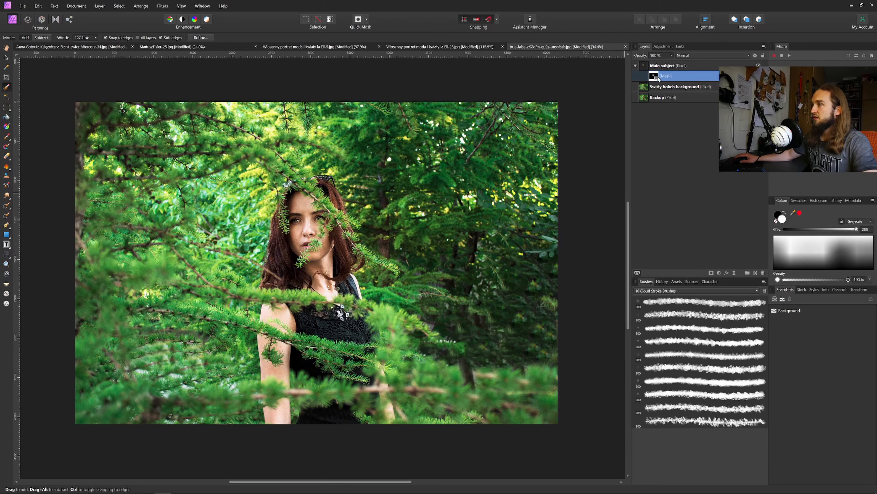
alt+click(656, 77)
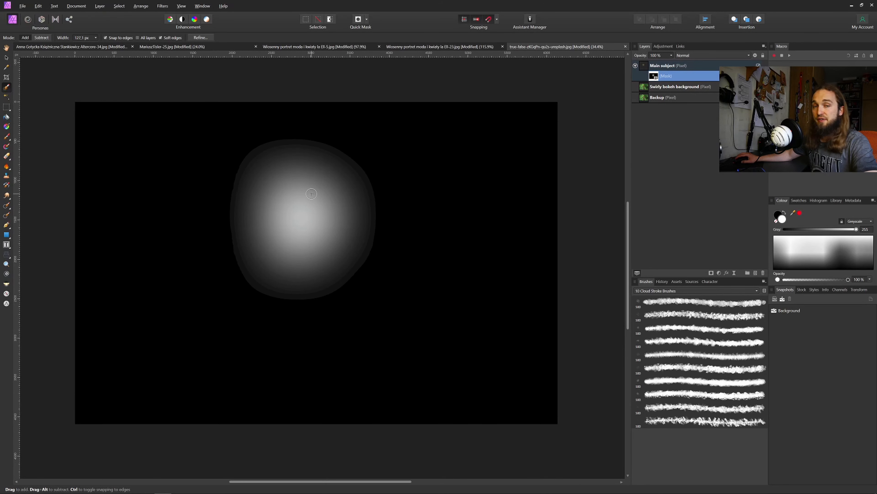
Add a live Radial Blur filter with a 1° angle to the Swirly bokeh background layer.
click(665, 87)
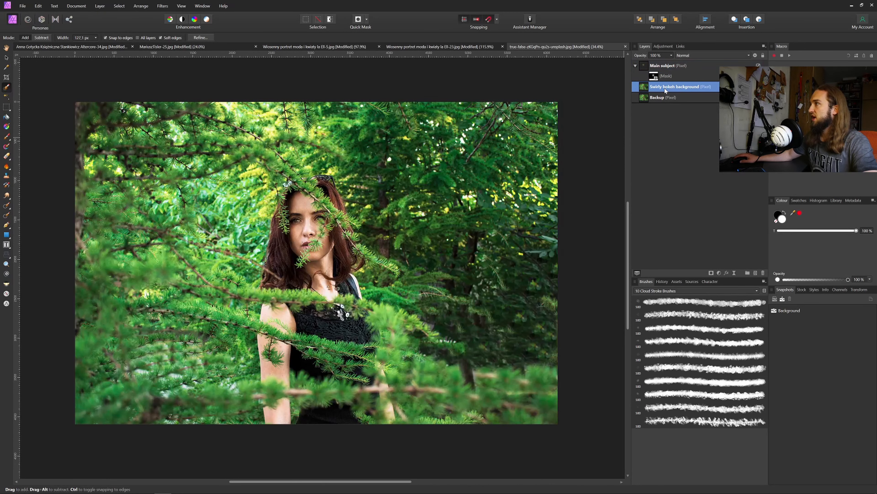
click(734, 273)
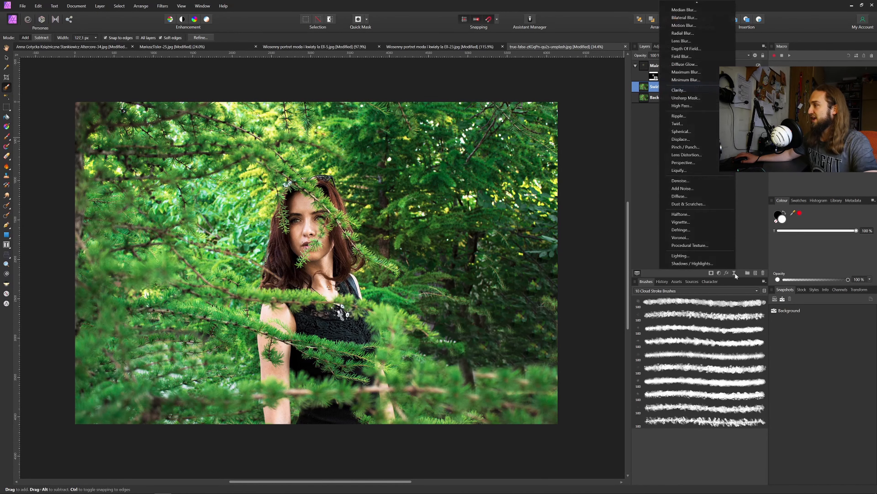
click(698, 33)
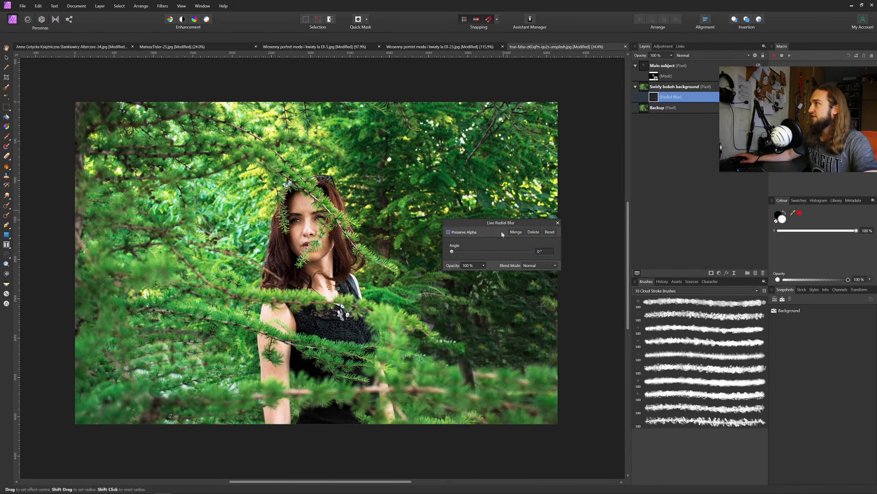
scroll(546, 253, up, 1)
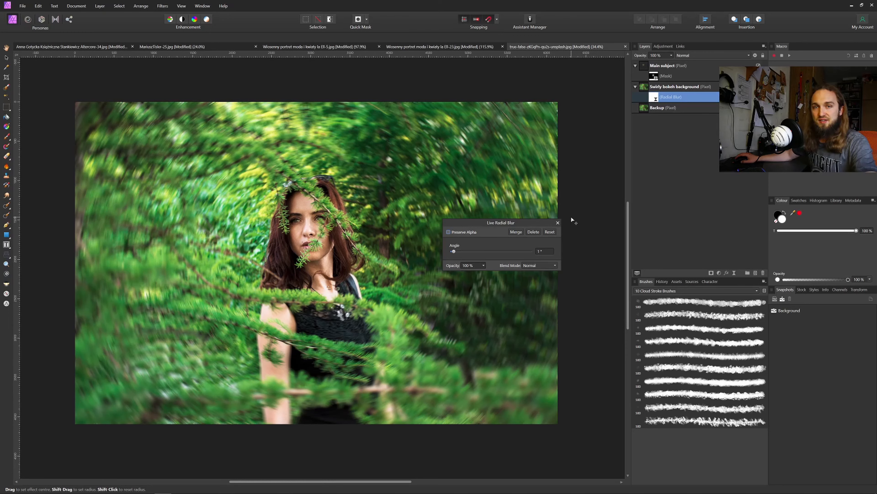
drag(502, 223, 645, 181)
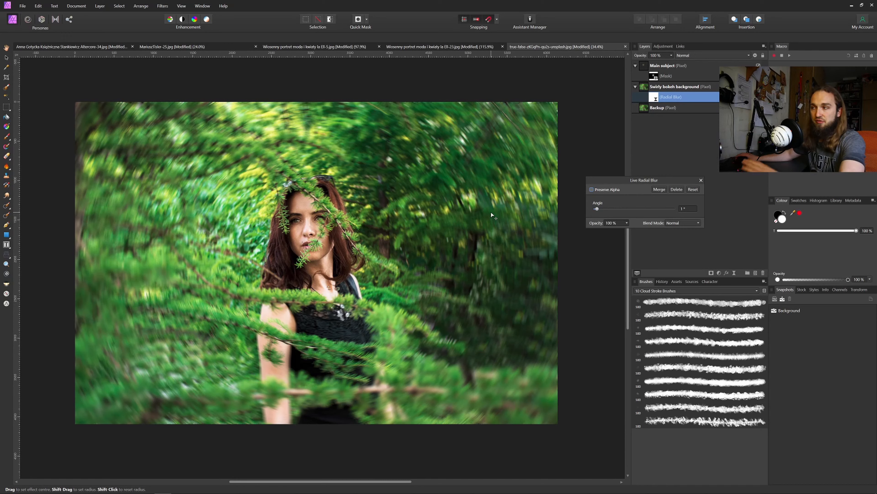
Try a 2° angle for the Radial Blur and settle on 1.1°.
scroll(689, 209, up, 1)
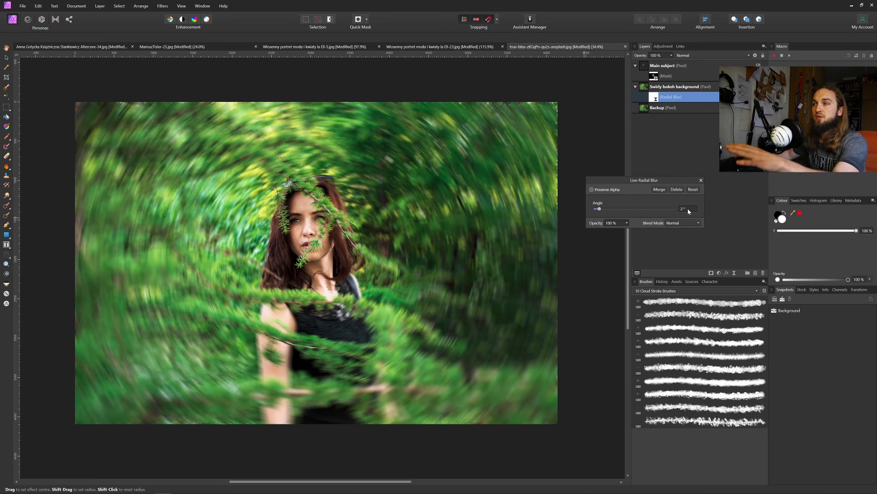
scroll(688, 207, down, 1)
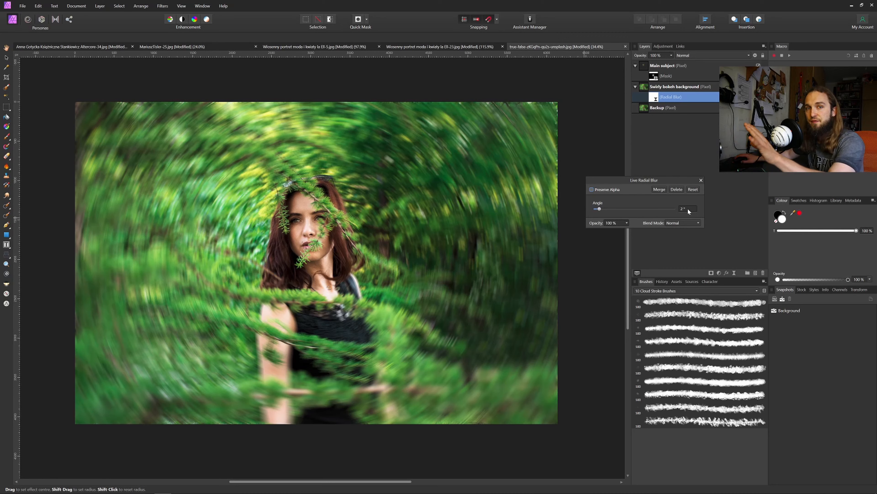
click(687, 208)
text(1.1)
key(Return)
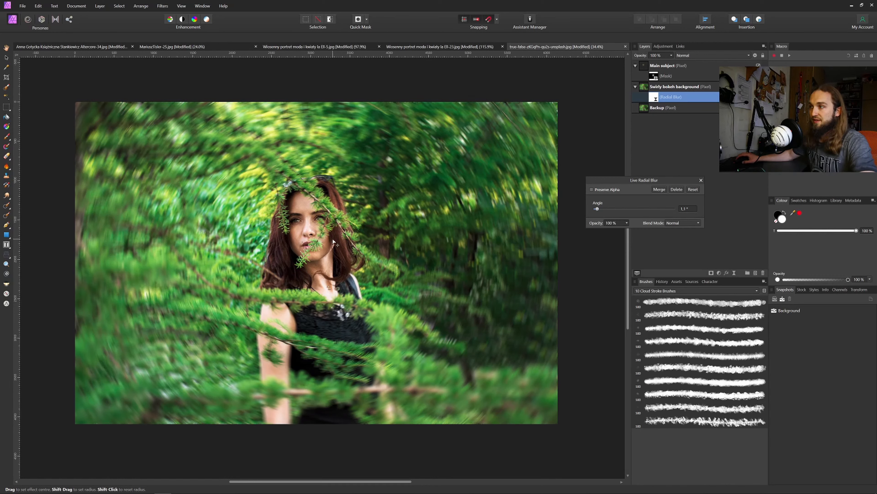
Leave the Radial Blur settings and deselect all layers with the Move tool.
click(656, 77)
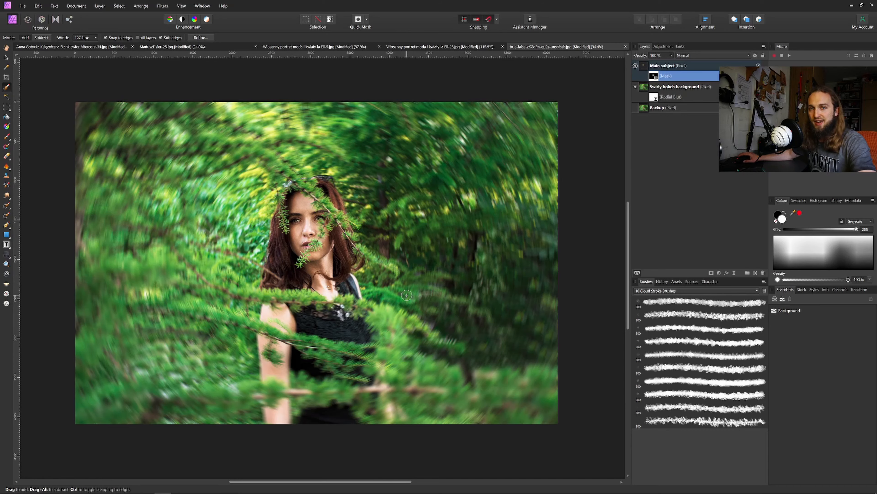
key(v)
click(594, 184)
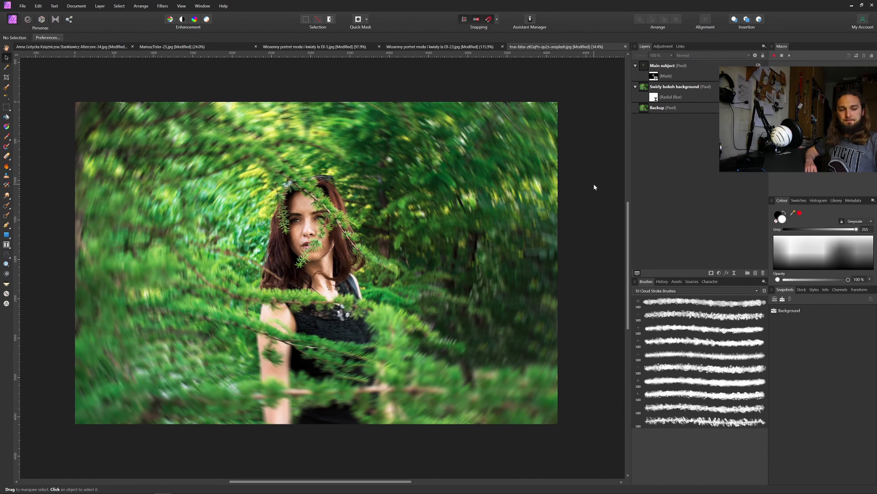
Switch to the white-blossom portrait and duplicate its Background layer twice.
click(440, 47)
key(w)
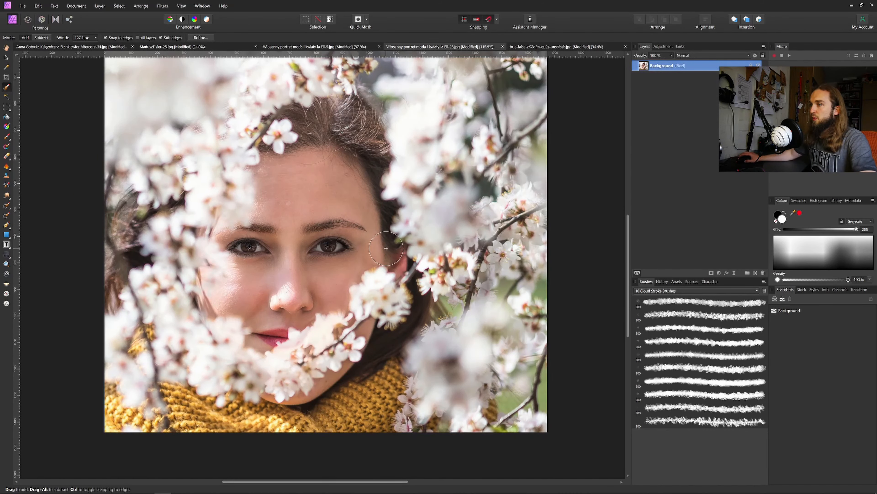
drag(364, 201, 372, 213)
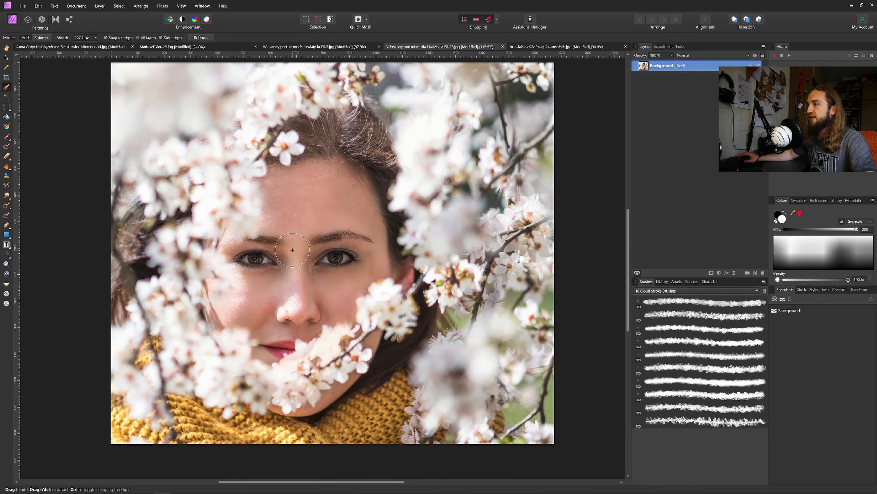
key(ctrl+j)
key(ctrl+j)
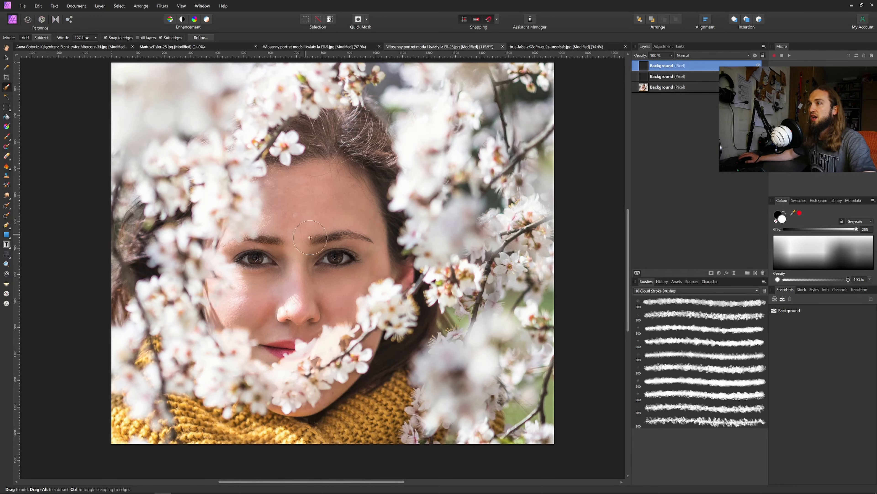
Select the woman's face and hair with the Selection Brush and start refining the selection with a 0% border width.
mouse_move(310, 237)
mouse_down()
mouse_move(303, 215)
mouse_move(345, 228)
mouse_move(304, 121)
mouse_move(363, 149)
mouse_move(365, 129)
mouse_up()
drag(298, 340, 273, 345)
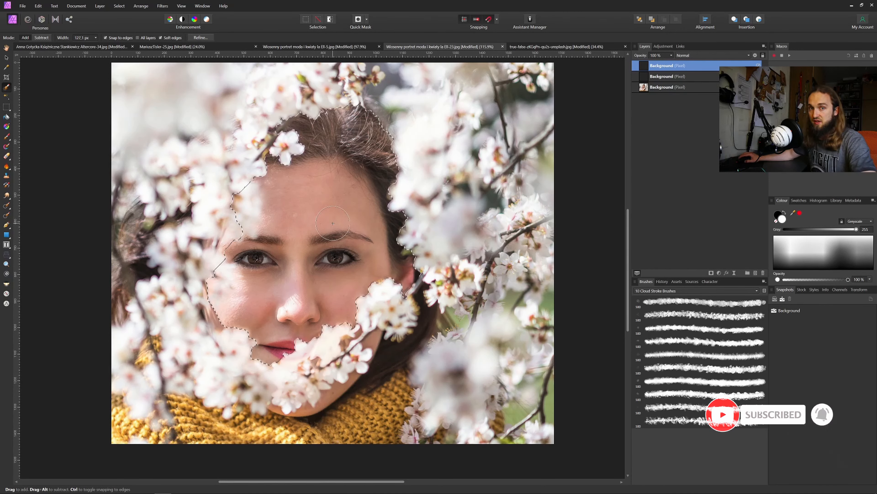
click(200, 37)
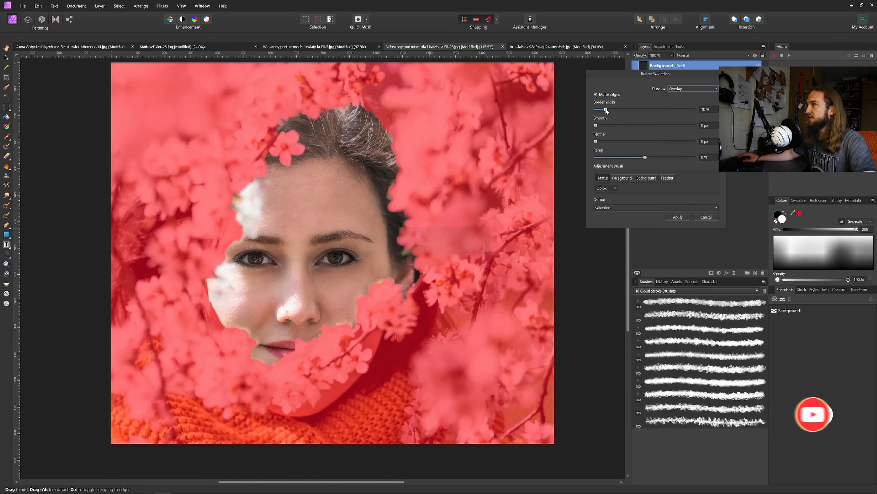
drag(605, 109, 594, 111)
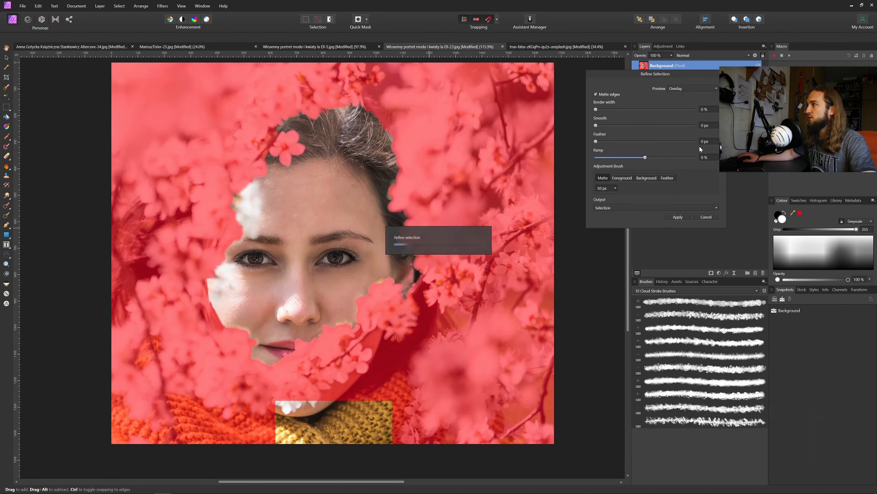
Refine the face selection with a 500 px feather, 23% ramp and 46.8 px smoothing.
click(702, 142)
text(500)
key(Return)
click(656, 157)
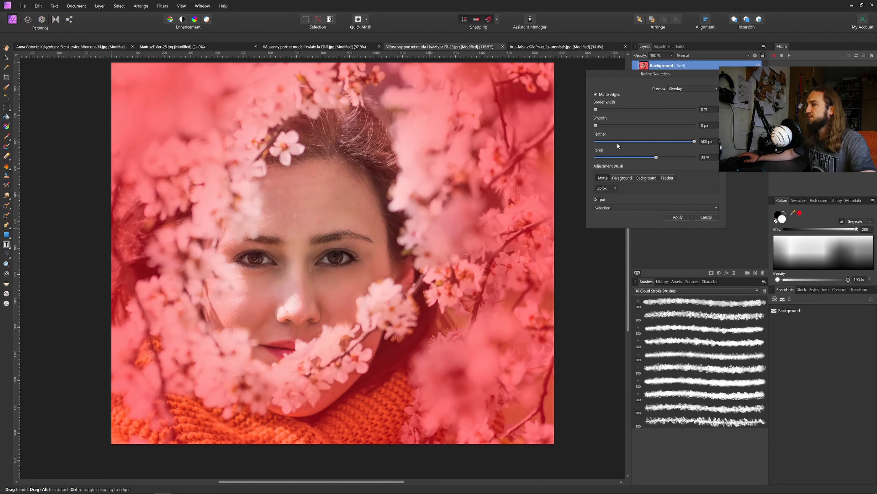
click(641, 126)
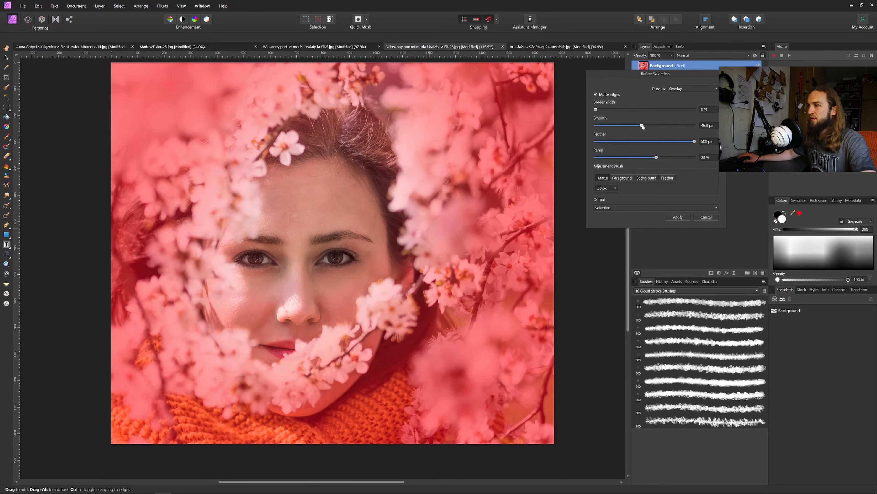
Apply the refinement, mask the uppermost Background layer with the selection, and deselect.
click(678, 218)
click(712, 273)
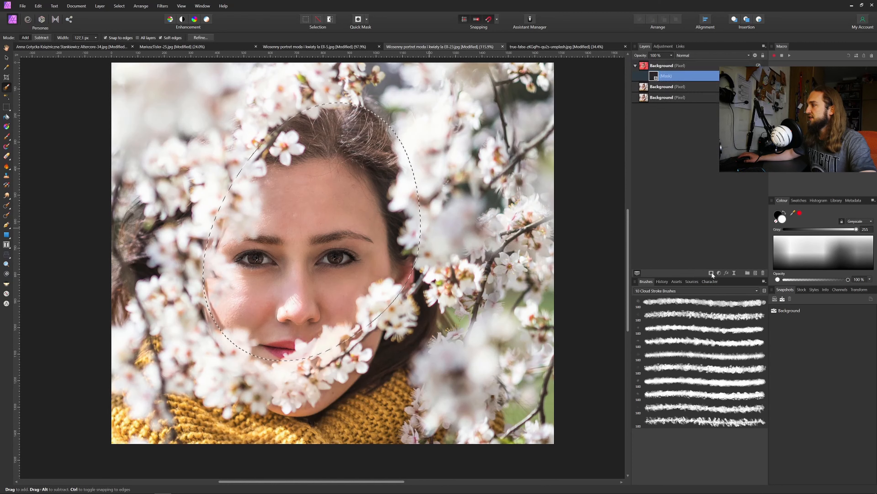
key(ctrl+d)
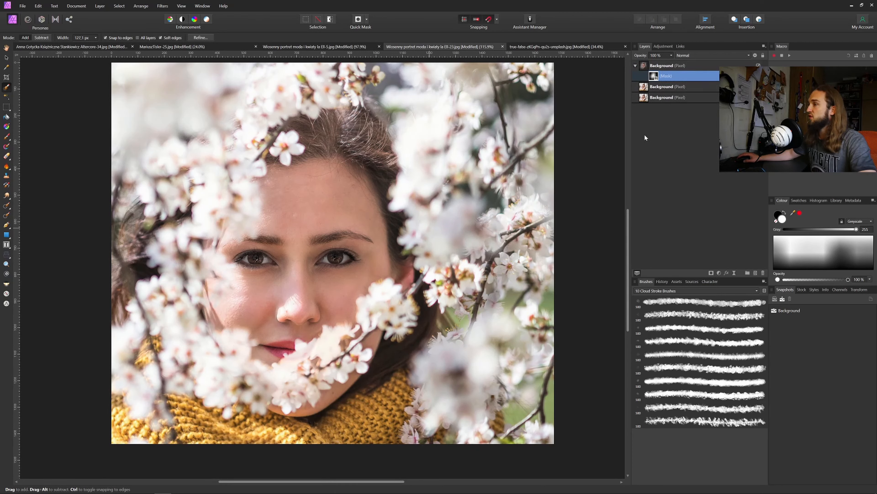
Add a live Radial Blur filter with a 1° angle to the middle Background layer.
click(688, 88)
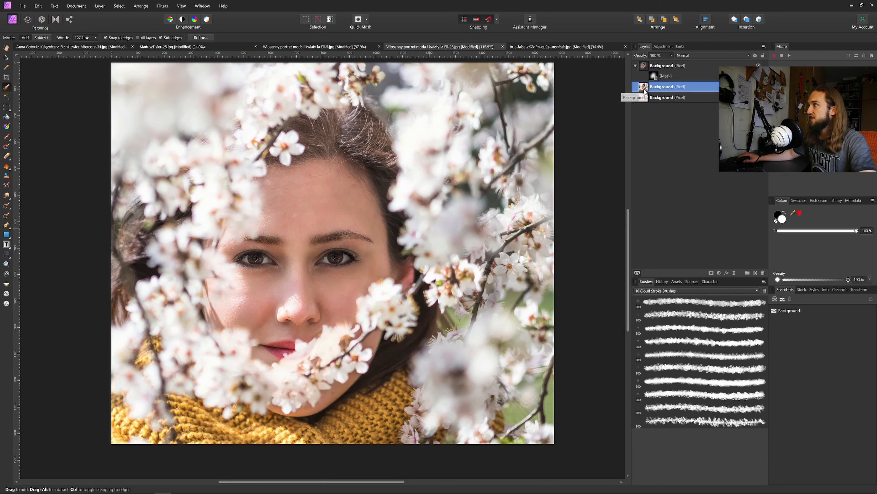
click(734, 272)
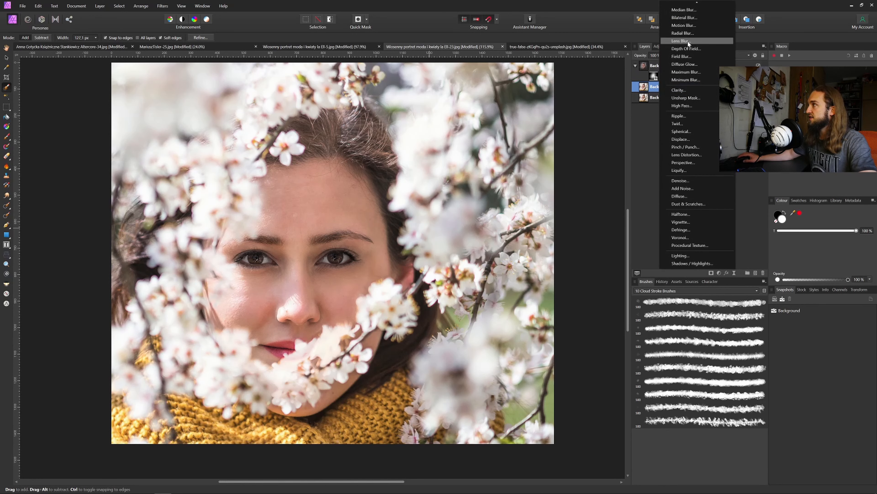
click(688, 33)
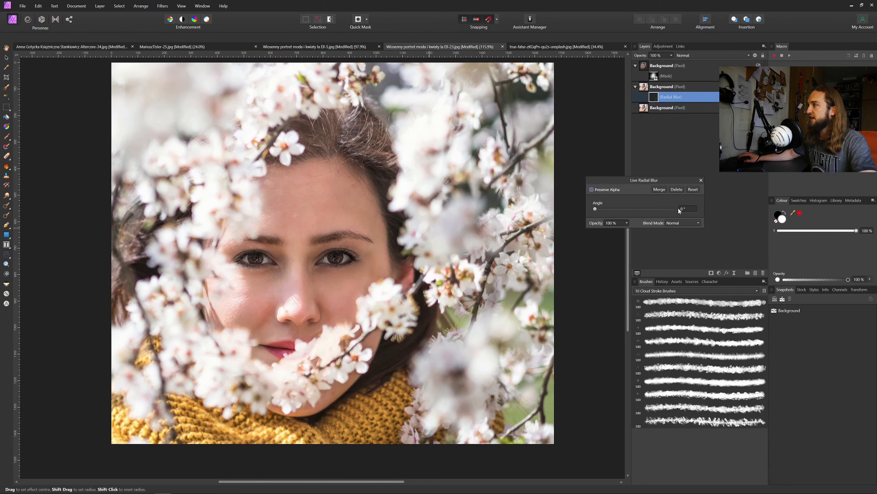
scroll(686, 209, up, 1)
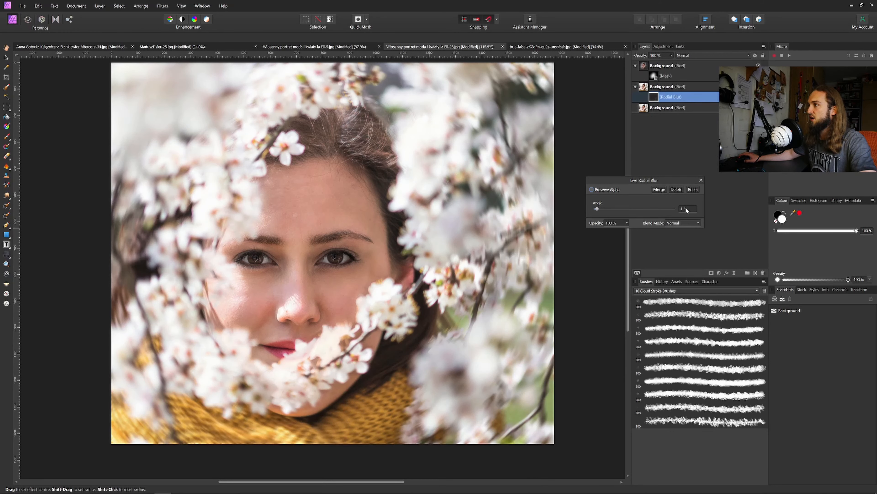
Try a 3° angle for the Radial Blur on the blossom portrait and settle on 1.5°.
scroll(685, 207, up, 2)
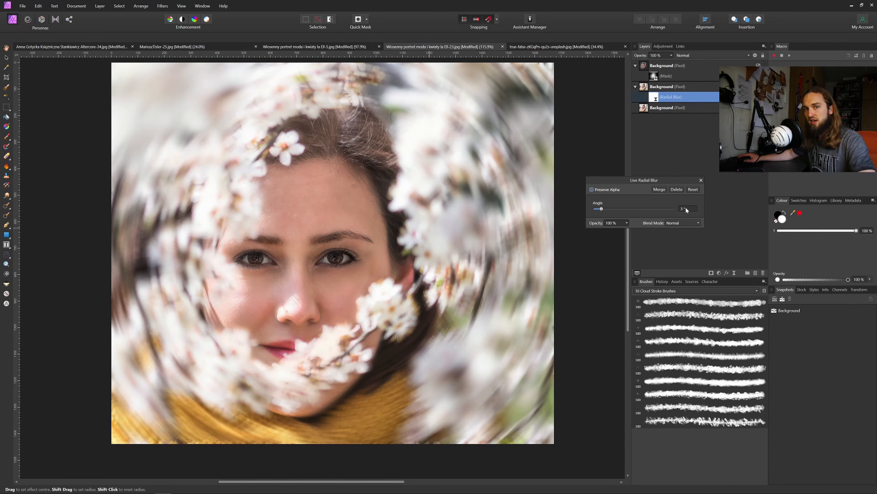
scroll(685, 209, down, 2)
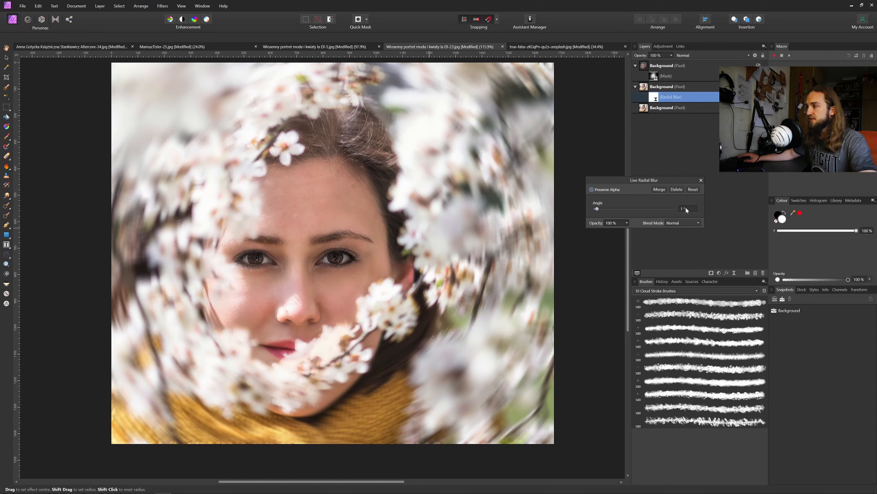
scroll(685, 208, up, 1)
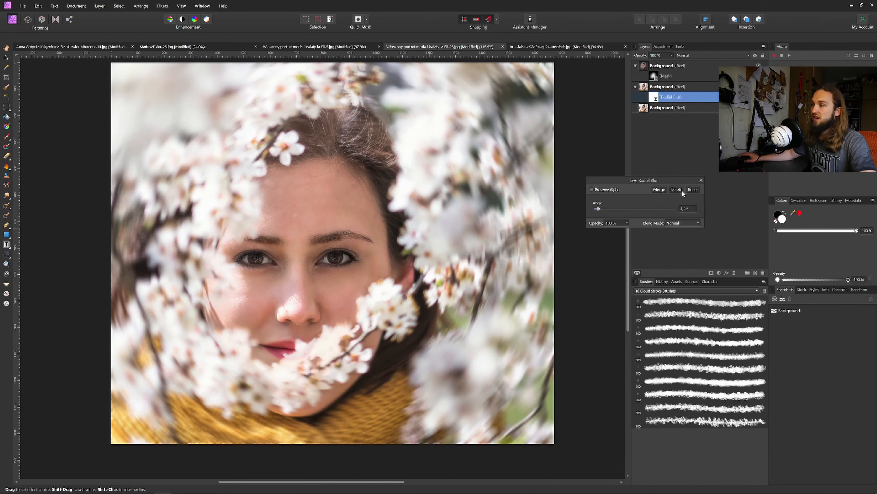
Leave the Radial Blur settings and hide the filter to compare the blossom portrait without the swirl.
click(701, 181)
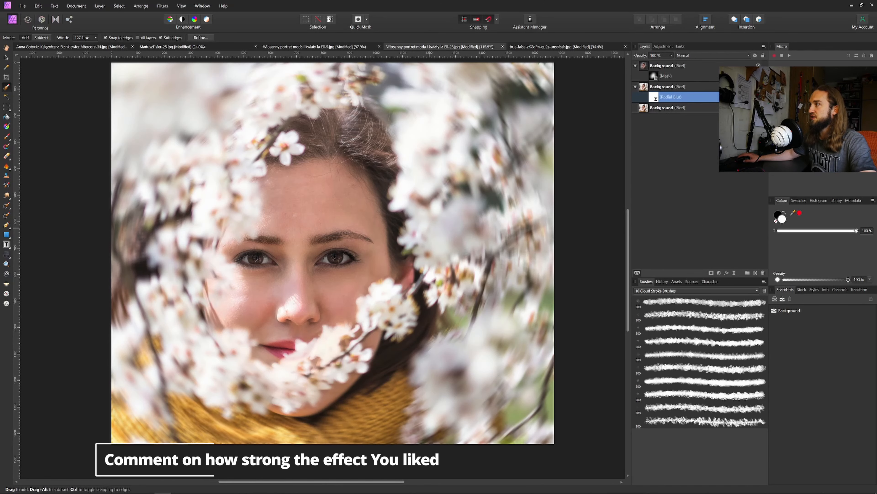
key(w)
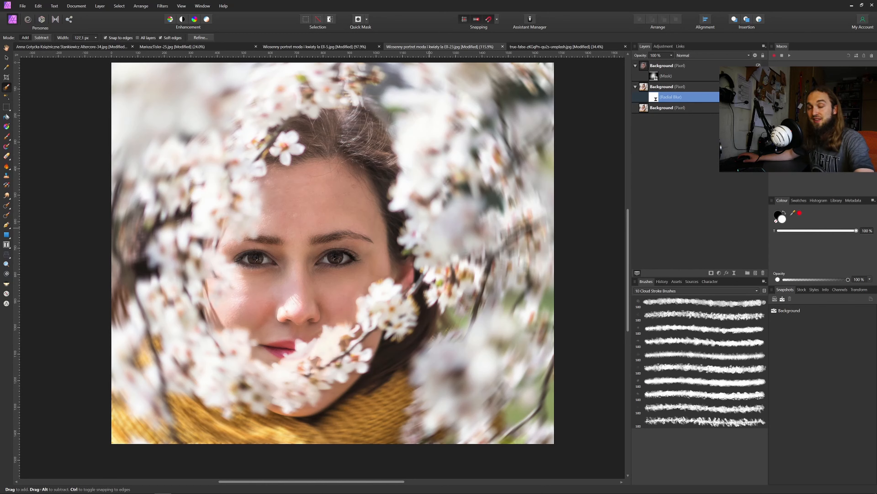
click(758, 97)
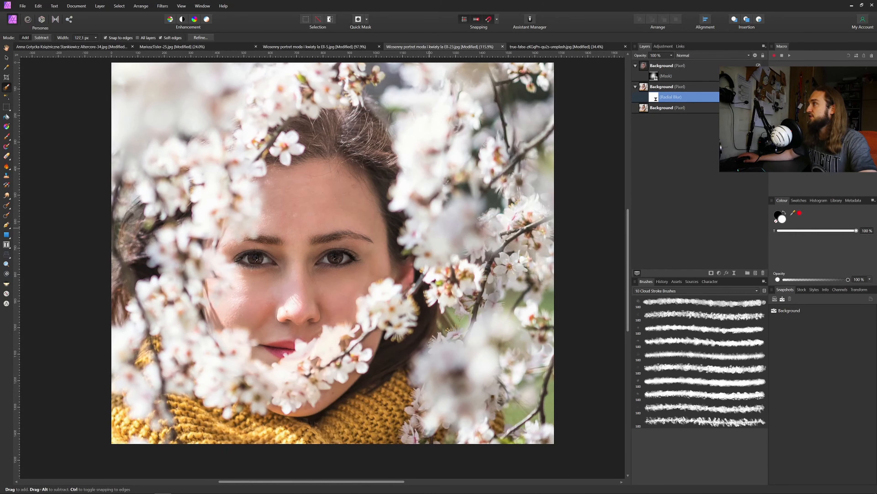
Switch to the yellow-flower portrait and duplicate its Background layer twice.
click(331, 46)
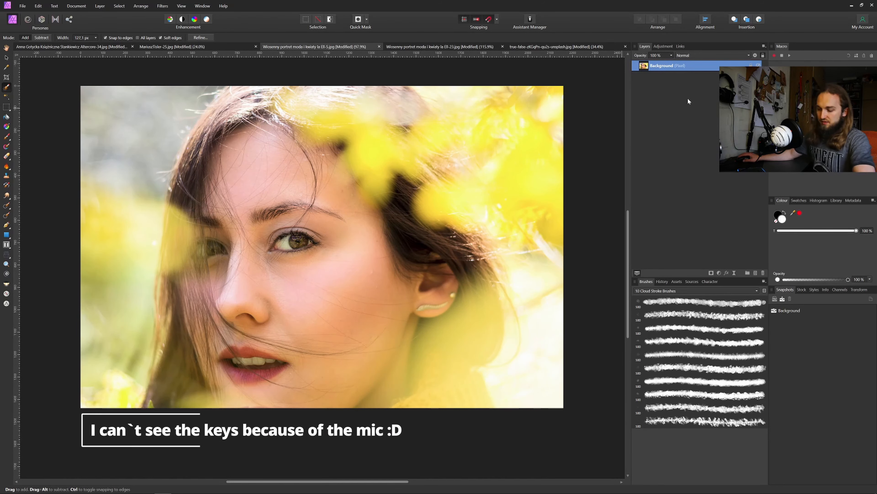
key(ctrl+j)
key(ctrl+j)
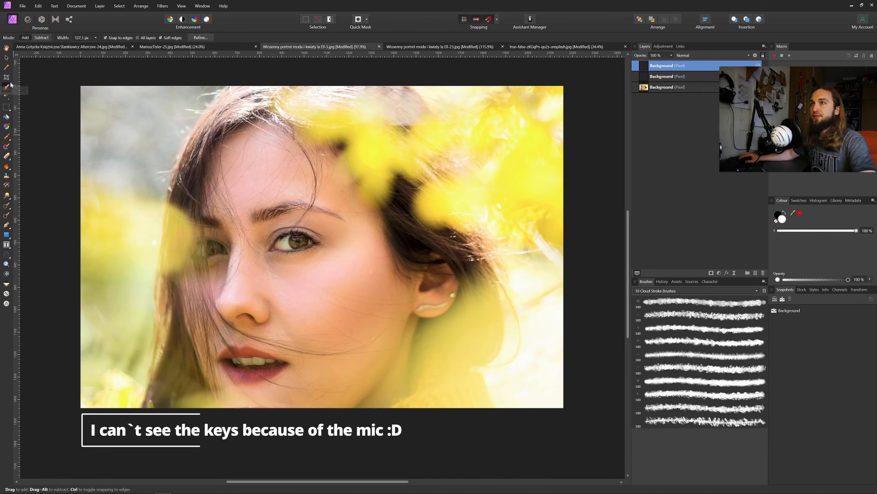
Brush a selection over the woman's face and start refining it with a 0% border width.
mouse_move(271, 186)
mouse_down()
mouse_move(250, 234)
mouse_move(283, 290)
mouse_move(345, 256)
mouse_move(313, 209)
mouse_move(304, 161)
mouse_move(310, 247)
mouse_move(239, 309)
mouse_move(315, 302)
mouse_move(363, 265)
mouse_move(225, 235)
mouse_move(237, 274)
mouse_up()
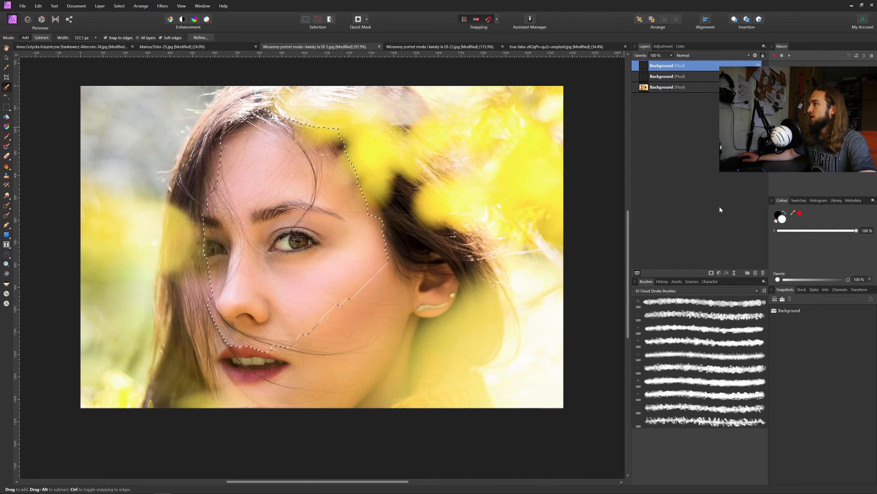
click(201, 37)
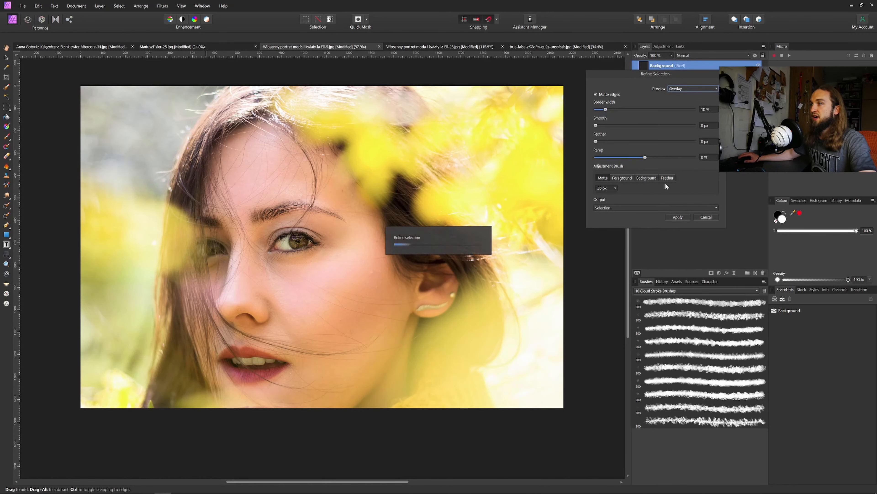
drag(605, 110, 595, 110)
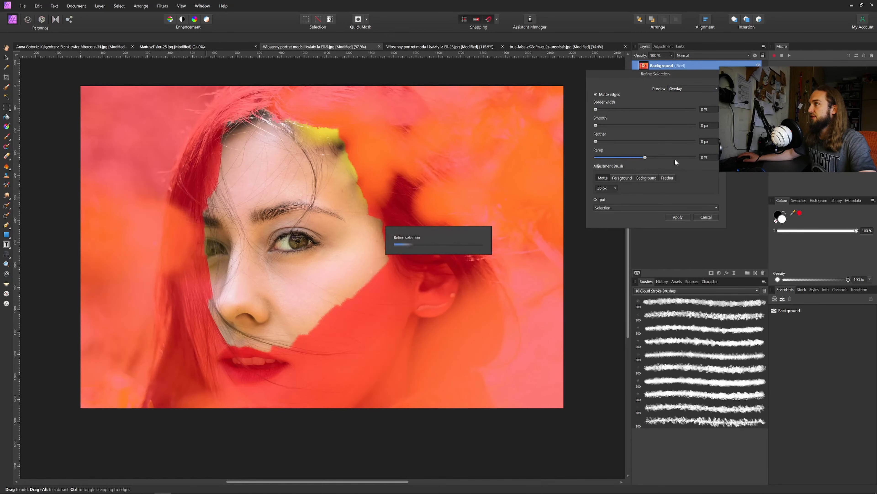
Try a 600 px feather on the face selection, set the ramp to 27%, and settle on a 450 px feather.
click(712, 142)
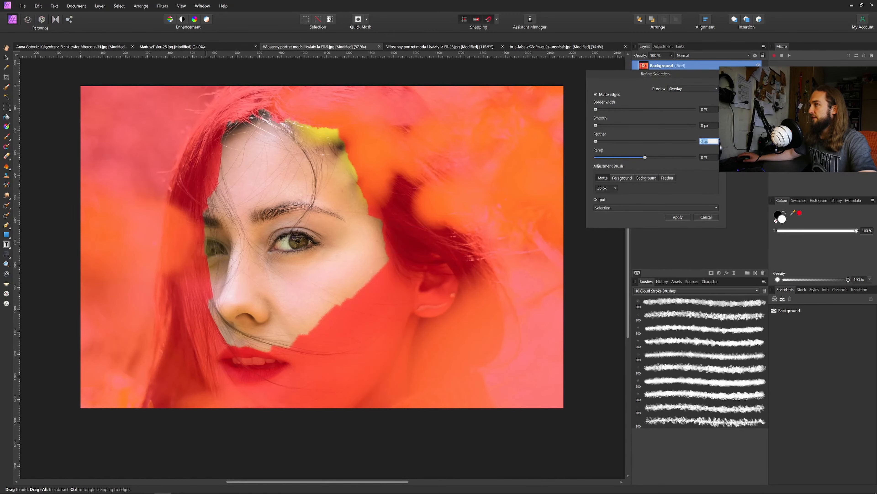
text(600)
key(Return)
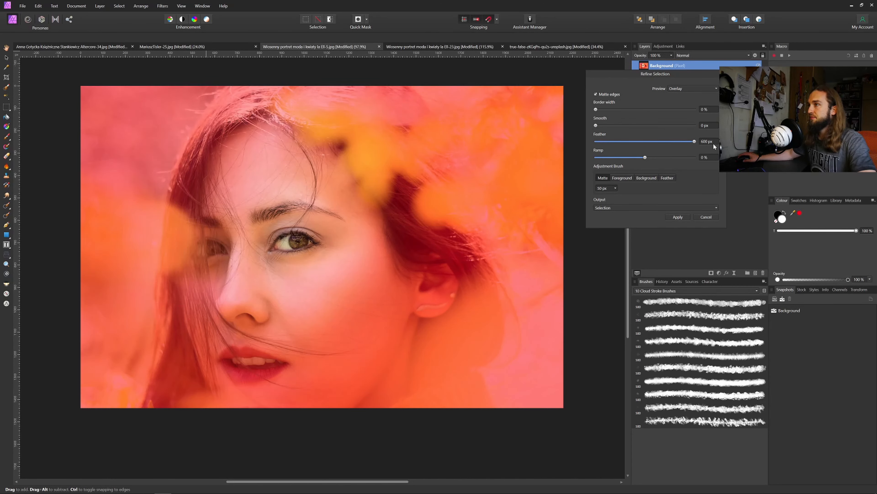
click(663, 158)
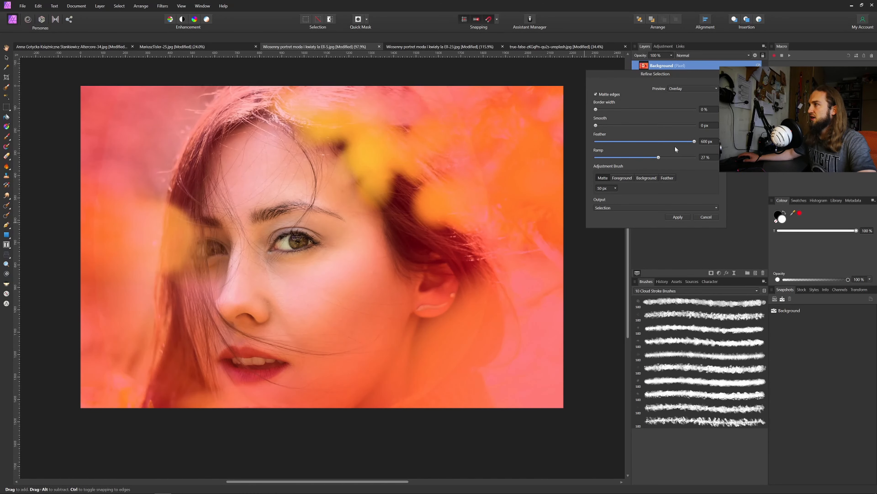
click(707, 141)
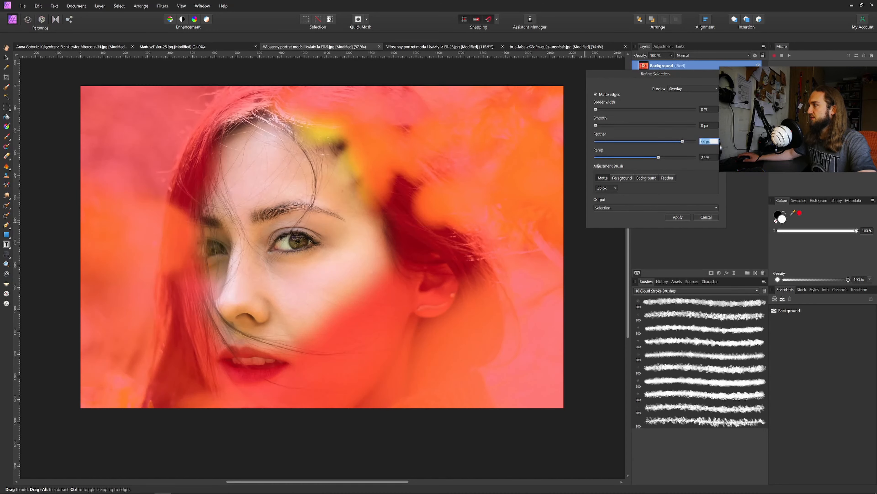
text(450)
key(Return)
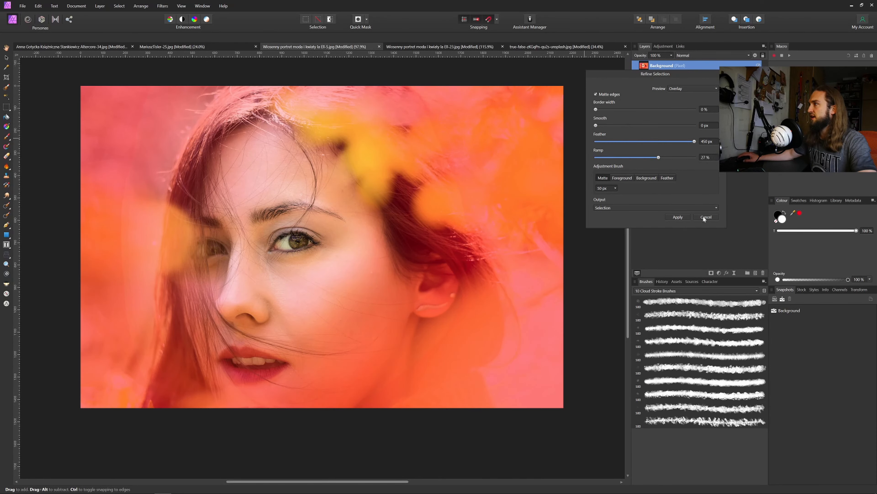
Apply the 450 px feather refinement, mask the uppermost Background layer with the selection, and deselect.
click(678, 217)
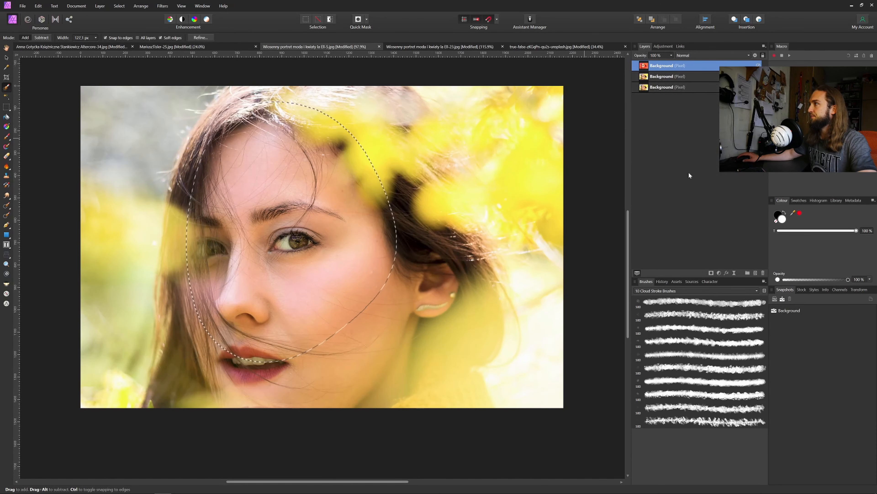
click(711, 272)
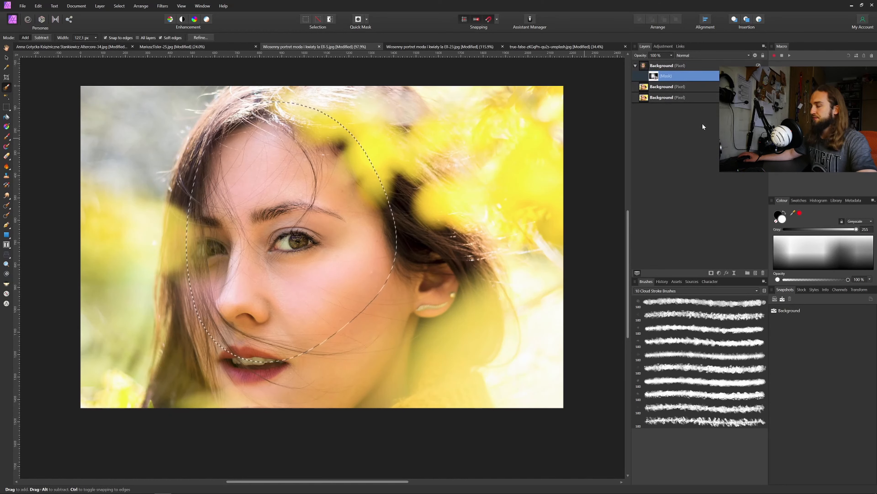
Add a live Radial Blur filter with a 1° angle to the yellow-flower portrait's middle Background layer.
click(685, 88)
click(734, 272)
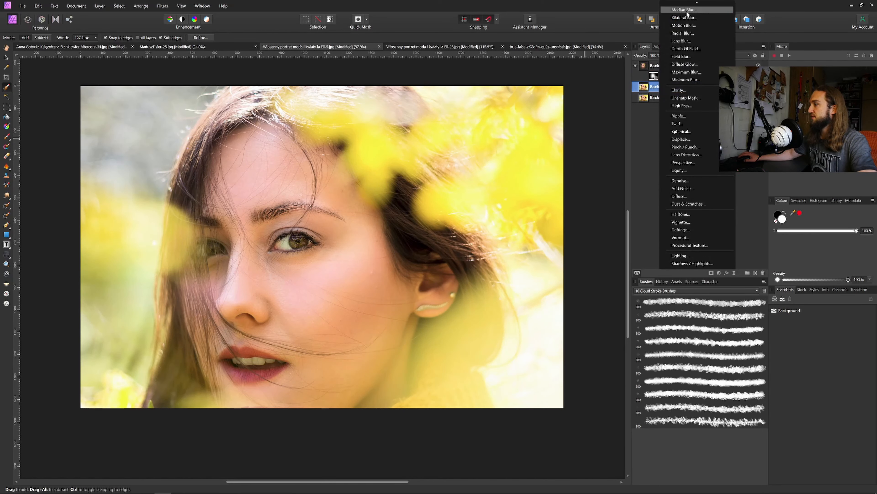
click(687, 33)
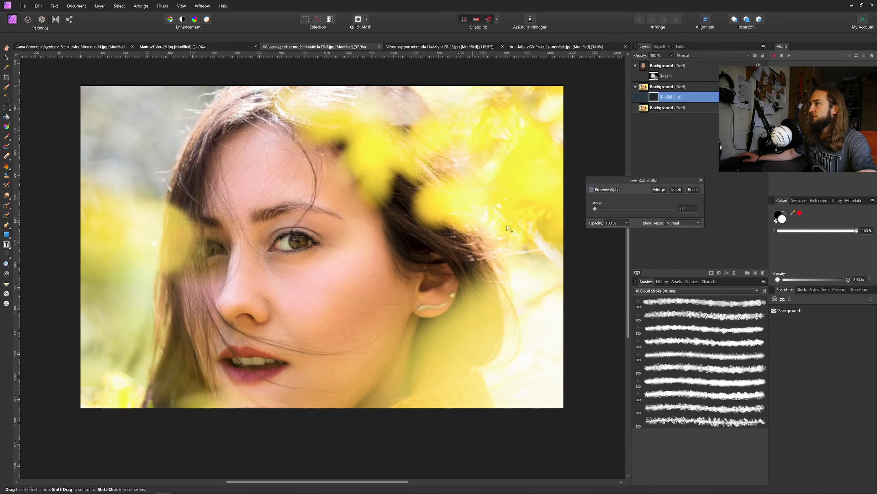
scroll(686, 210, up, 1)
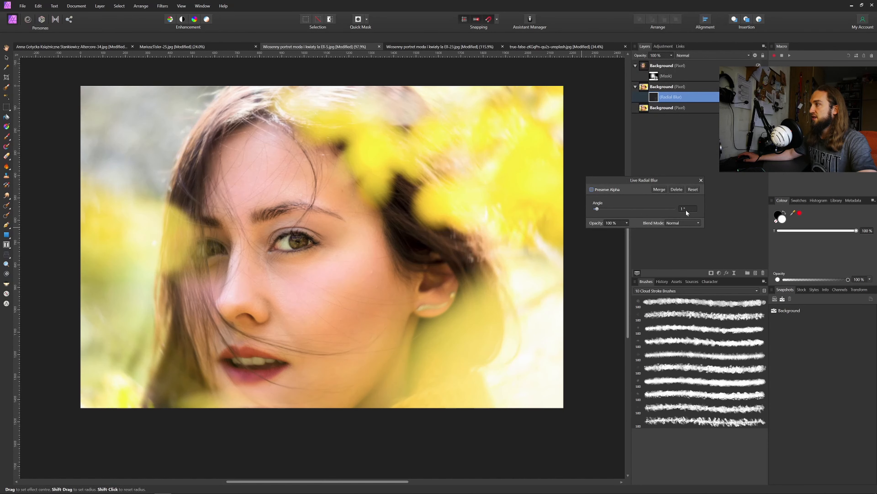
Set the yellow-flower portrait's live Radial Blur angle to 2° and close the filter settings.
scroll(686, 209, up, 1)
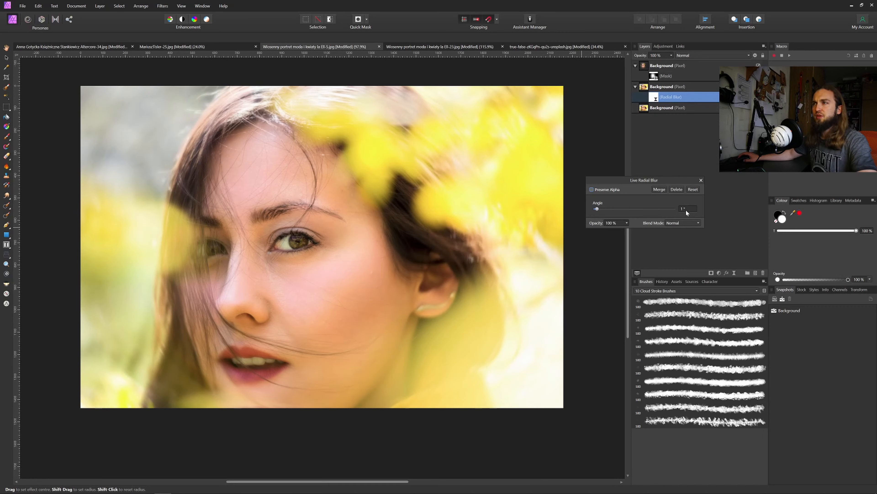
scroll(685, 209, down, 1)
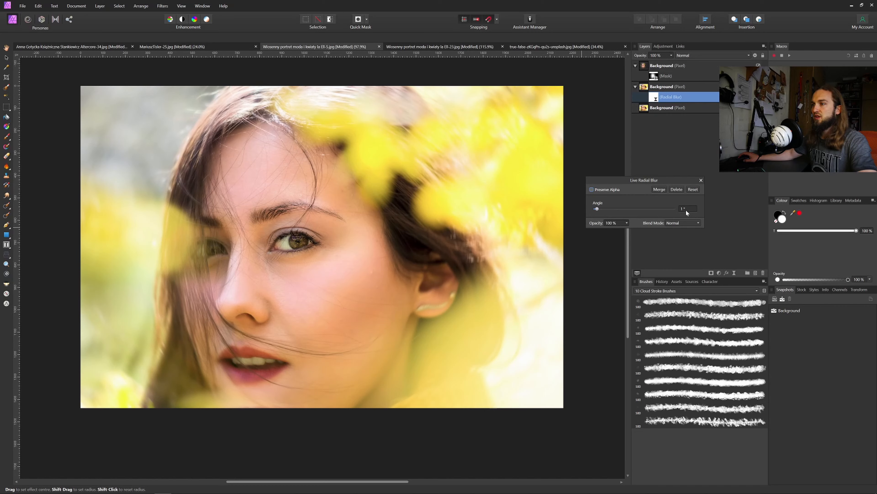
scroll(685, 209, up, 1)
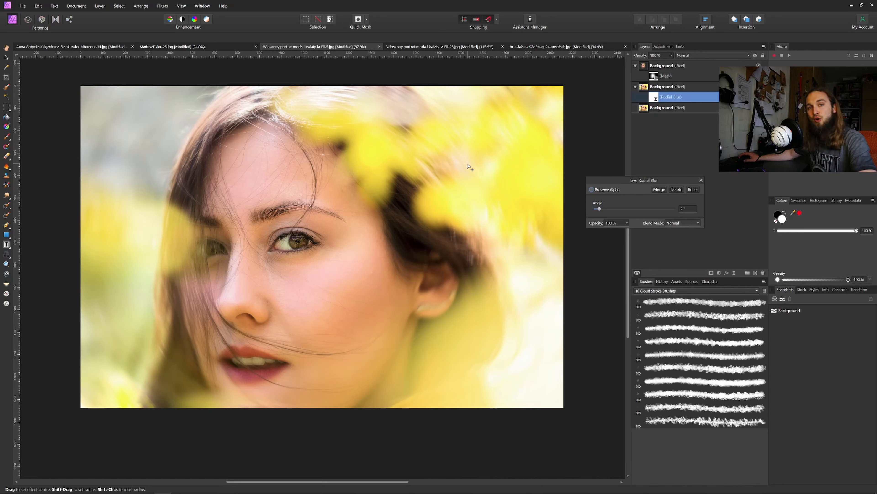
click(701, 180)
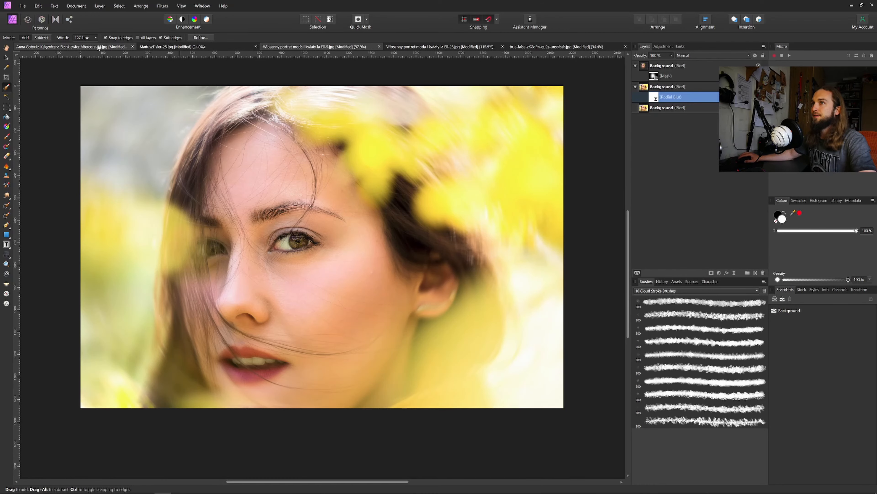
Switch to the park photo, duplicate its Background layer twice, and brush a selection over the seated woman.
click(98, 47)
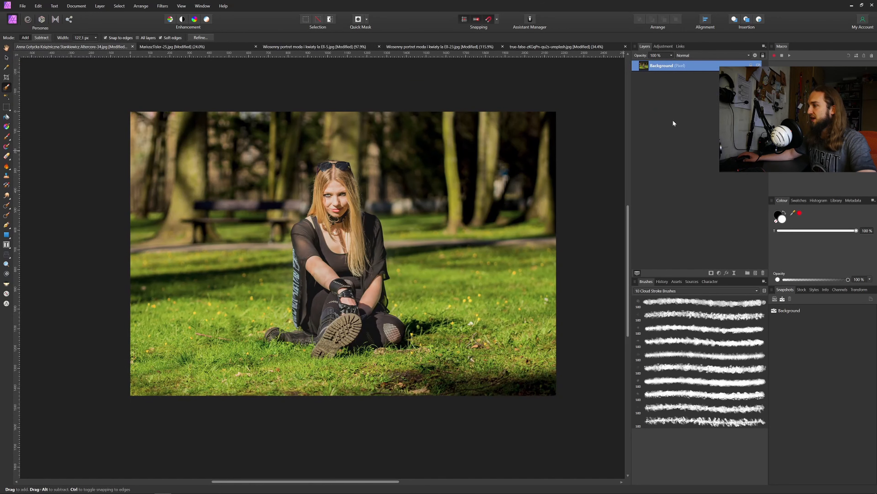
key(ctrl+j)
key(ctrl+j)
mouse_move(332, 214)
mouse_down()
mouse_move(356, 194)
mouse_move(335, 180)
mouse_move(314, 251)
mouse_move(326, 272)
mouse_move(376, 267)
mouse_move(329, 174)
mouse_move(356, 304)
mouse_up()
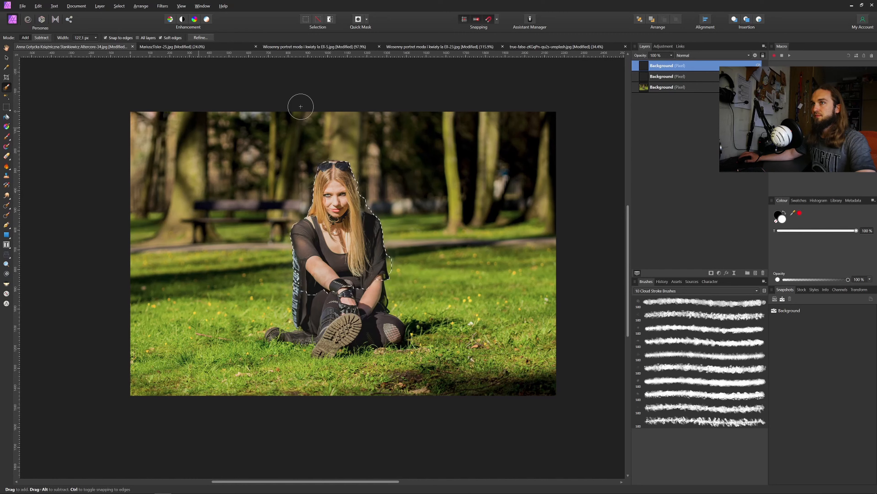
Refine the seated woman's selection with a 0% border width and 31% ramp, trying a 750 px feather before settling on 500 px.
click(200, 37)
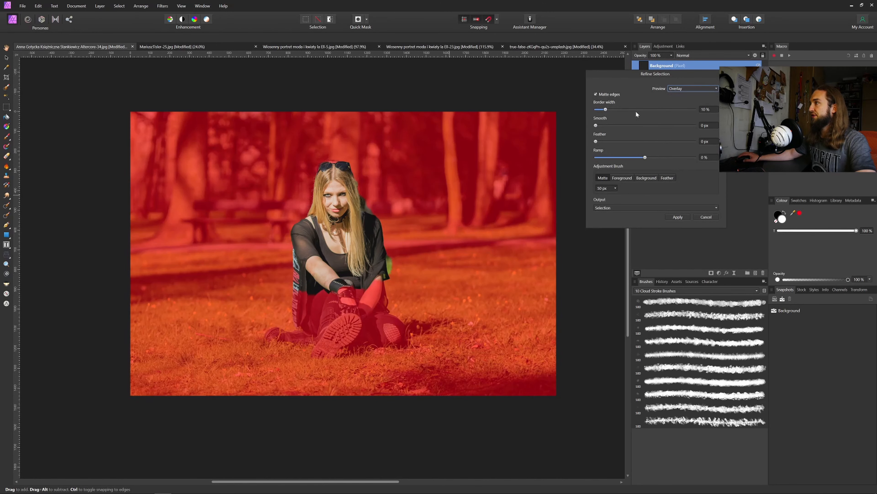
drag(600, 109, 595, 110)
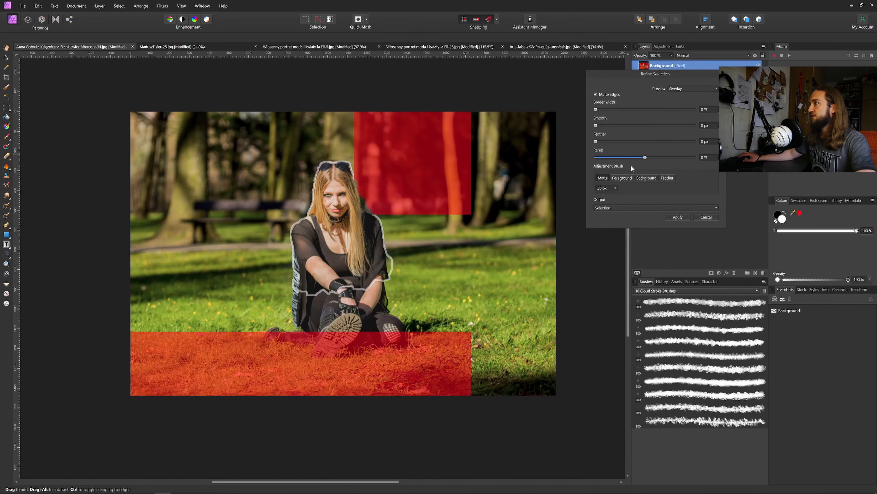
click(708, 141)
text(750)
key(Return)
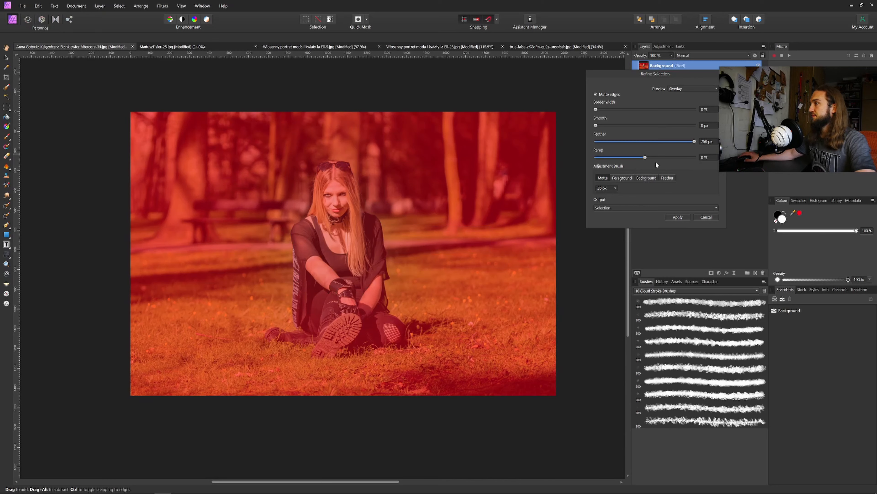
click(653, 157)
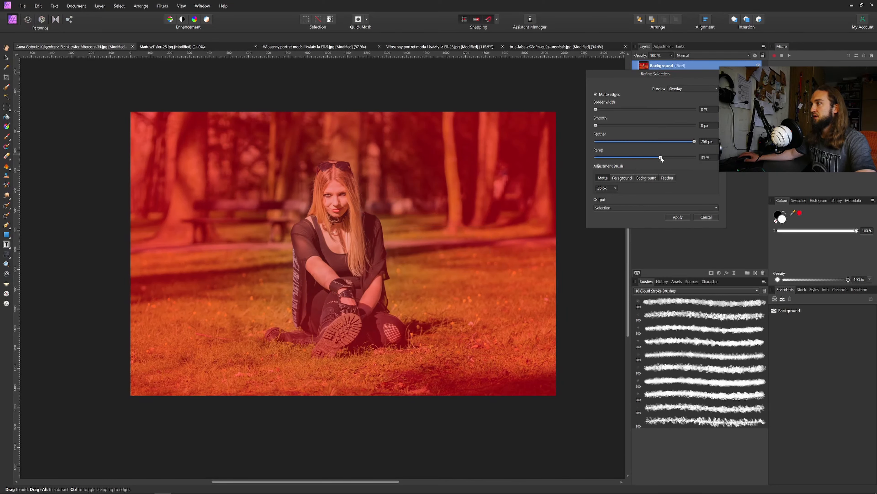
click(707, 141)
text(500)
key(Return)
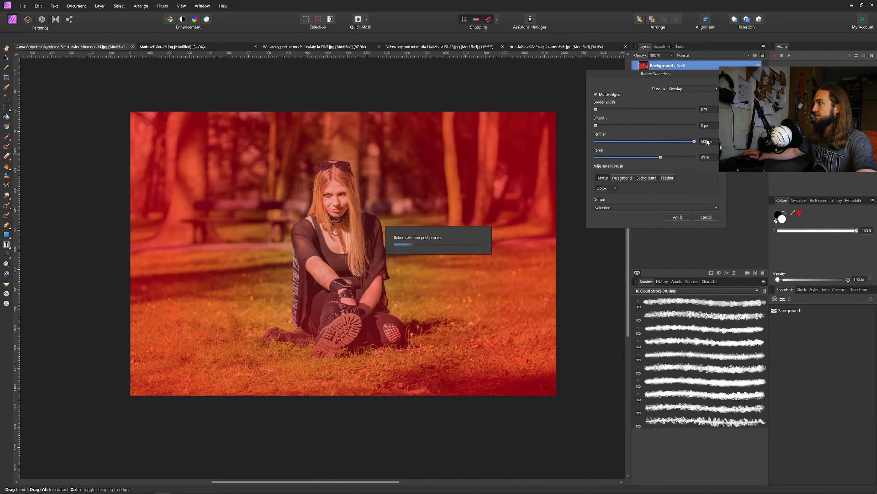
Apply the refinement, mask the park photo's uppermost Background layer with the selection, and deselect.
click(678, 217)
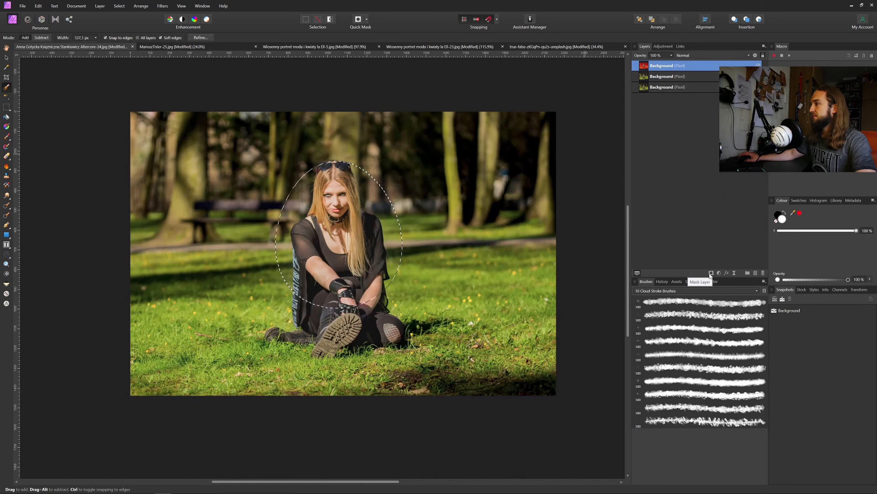
click(711, 273)
key(ctrl+d)
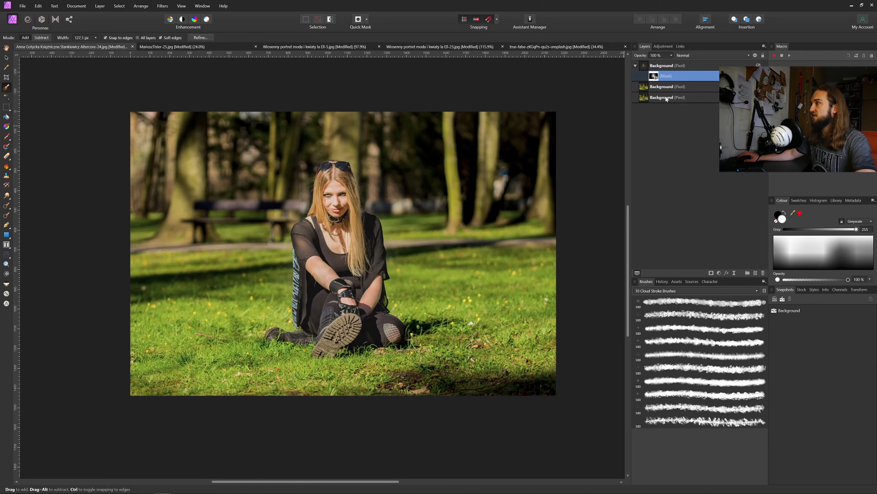
Add a live Radial Blur filter with a 2° angle to the park photo's middle Background layer.
click(668, 88)
click(735, 272)
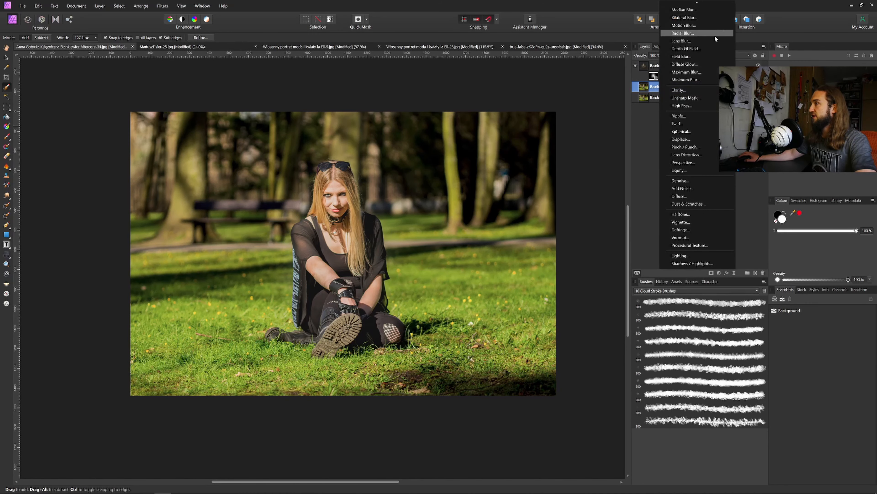
click(695, 33)
scroll(686, 210, up, 2)
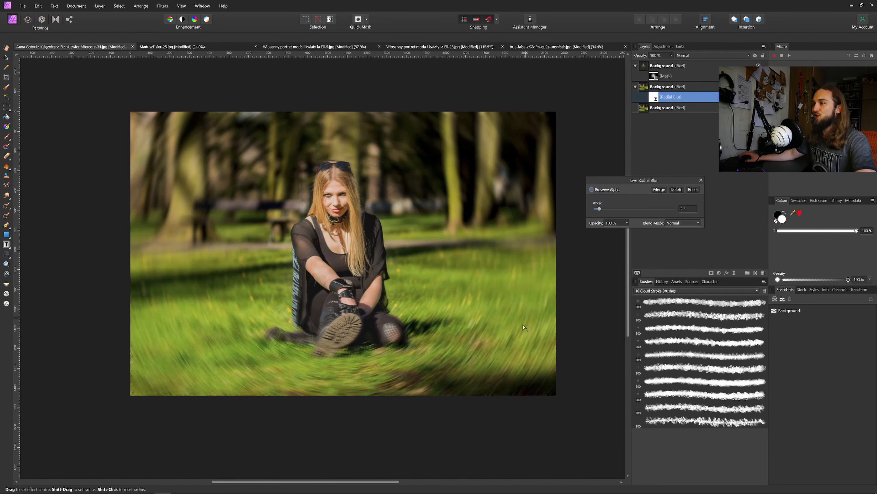
Try a 1.5° angle for the park photo's Radial Blur, settle on 1.3°, and close the filter settings.
click(684, 208)
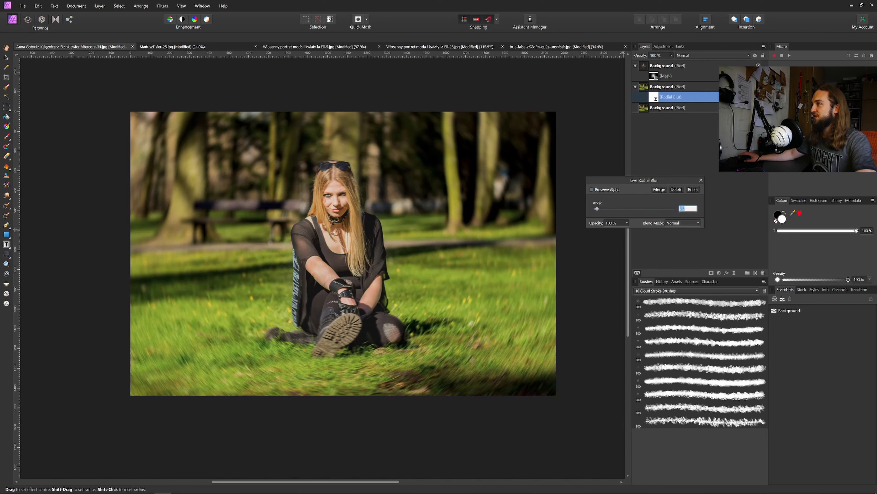
text(1,5)
key(Return)
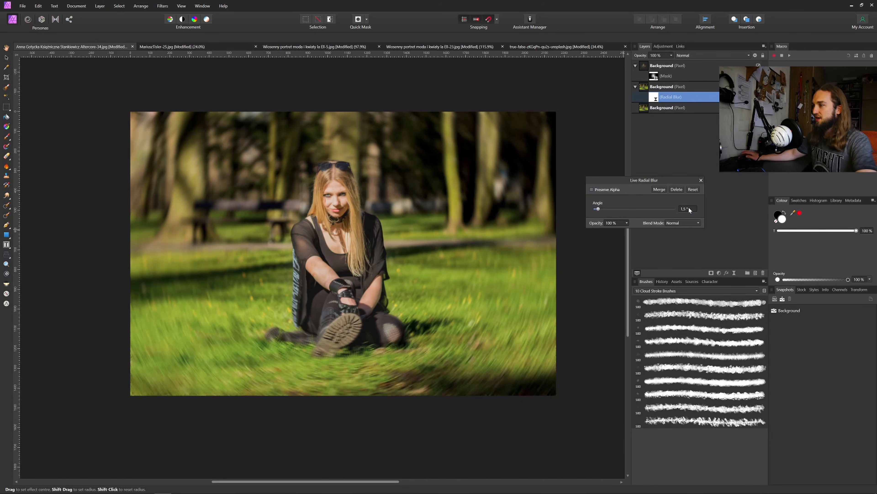
click(688, 209)
text(1,3)
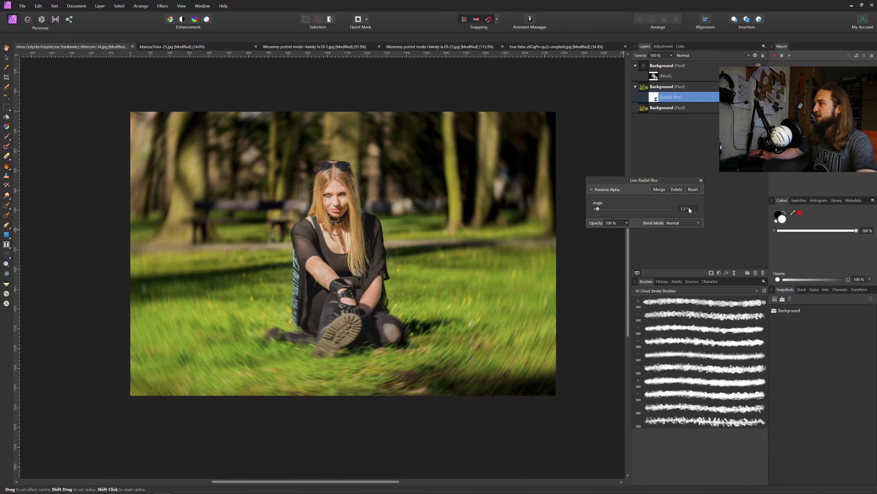
click(701, 180)
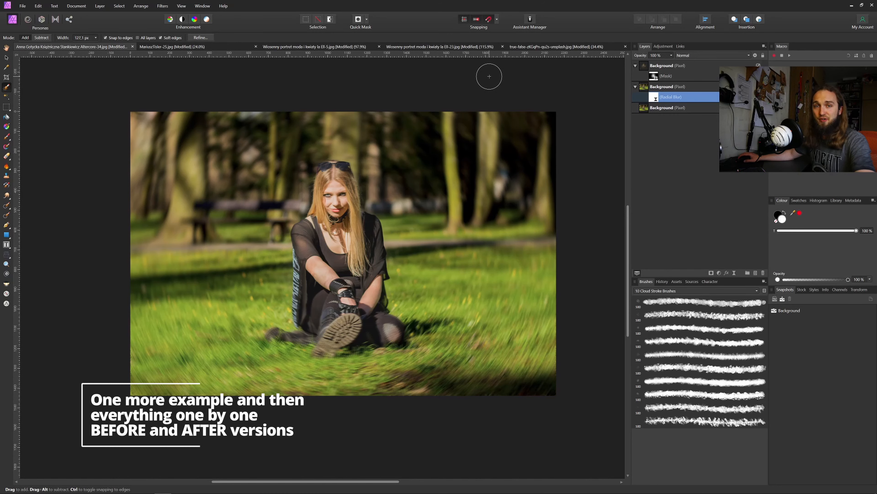
Switch to the suited man's portrait, duplicate its Background layer twice, and brush a selection over the man.
click(182, 47)
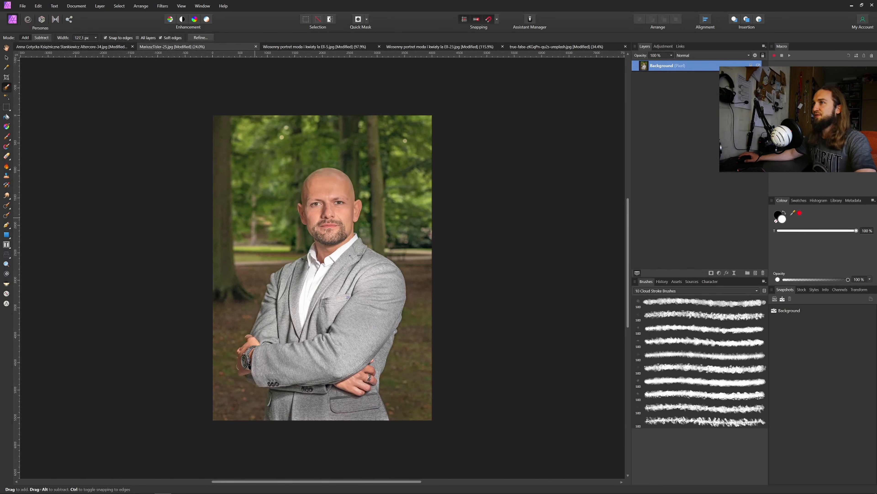
key(ctrl+j)
key(ctrl+j)
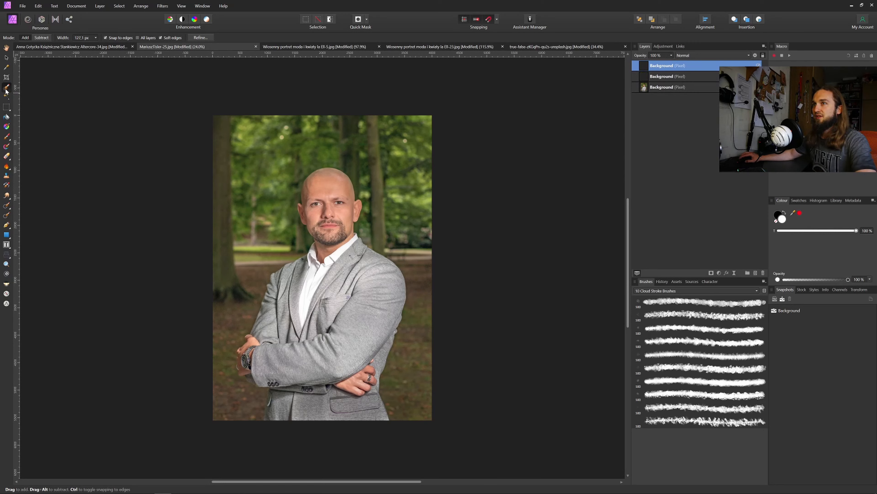
mouse_move(298, 355)
mouse_down()
mouse_move(350, 409)
mouse_move(365, 412)
mouse_move(388, 316)
mouse_move(353, 242)
mouse_move(364, 344)
mouse_move(368, 312)
mouse_move(305, 414)
mouse_move(281, 401)
mouse_move(268, 416)
mouse_move(277, 396)
mouse_move(250, 366)
mouse_move(243, 377)
mouse_move(249, 377)
mouse_move(247, 350)
mouse_move(270, 314)
mouse_up()
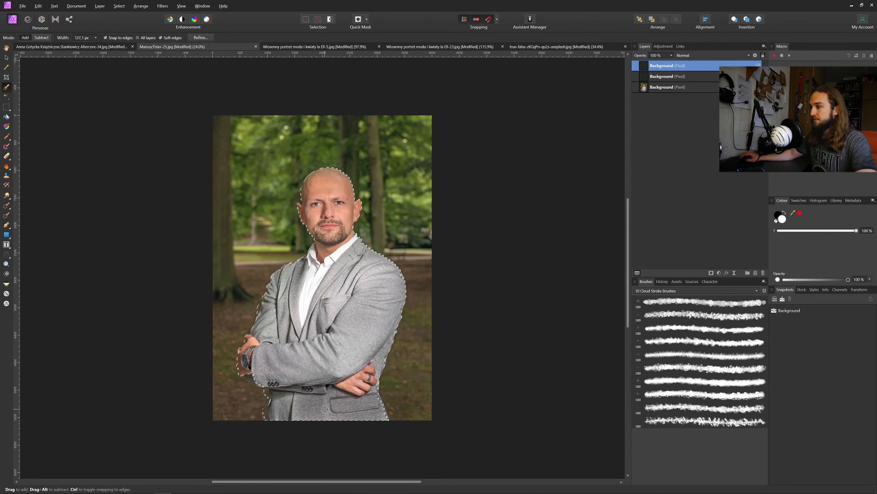
Refine the man's selection with a 500 px feather, 25% ramp and 0% border width.
click(199, 37)
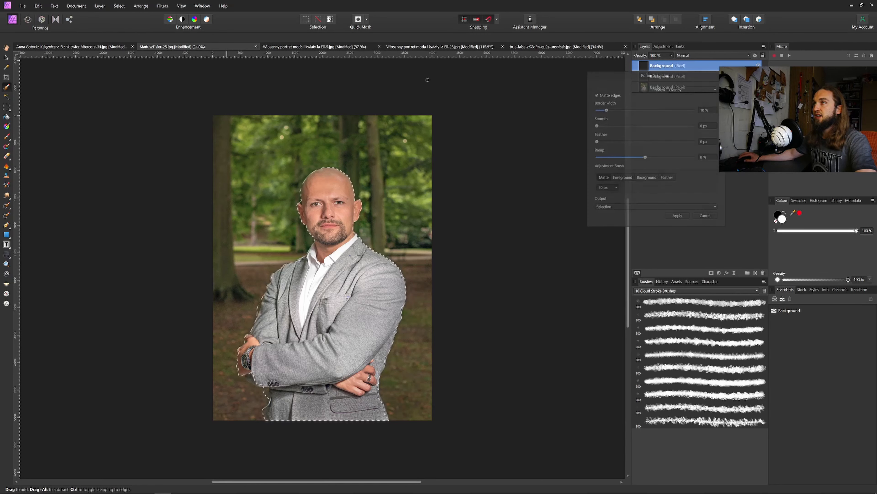
click(708, 142)
text(500)
key(Return)
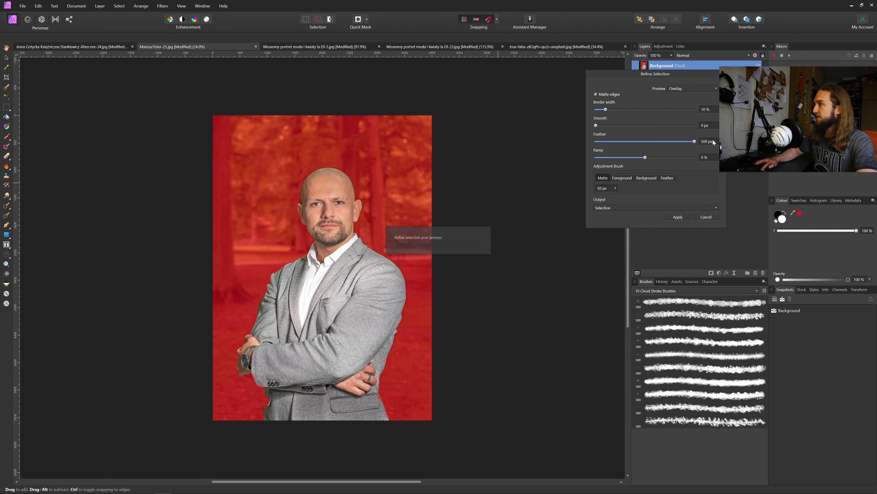
click(706, 156)
text(25)
key(Return)
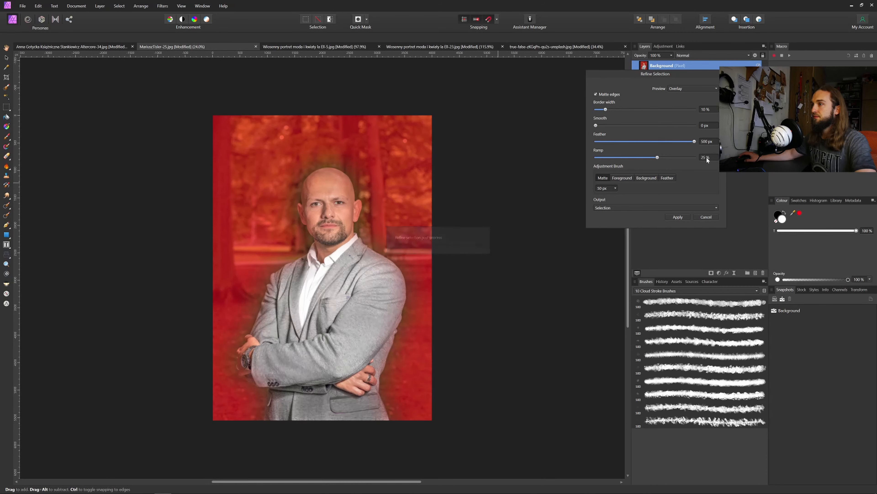
drag(605, 109, 596, 110)
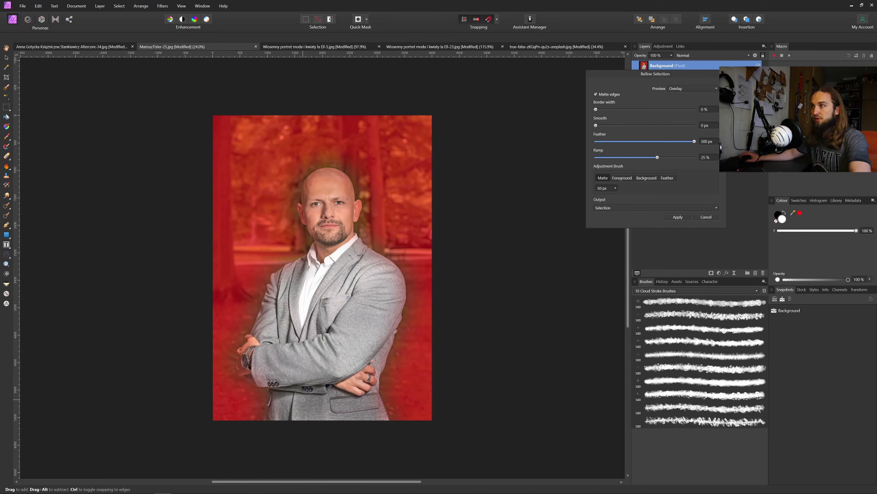
Apply the refinement, mask the man's uppermost Background layer with the selection, and deselect with the middle Background layer active.
click(680, 217)
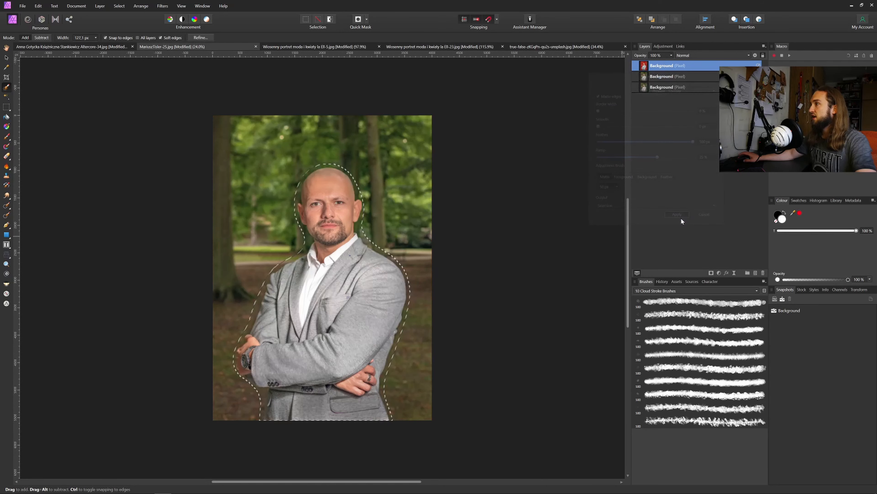
click(711, 271)
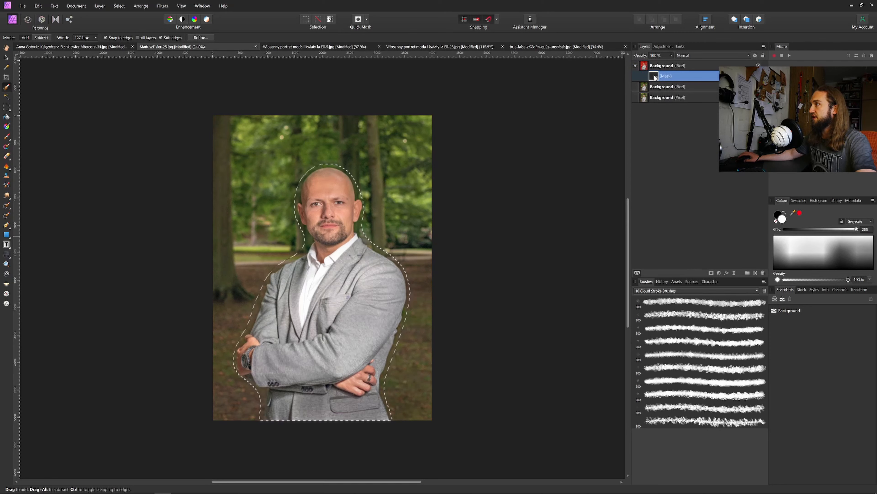
click(665, 87)
key(ctrl+d)
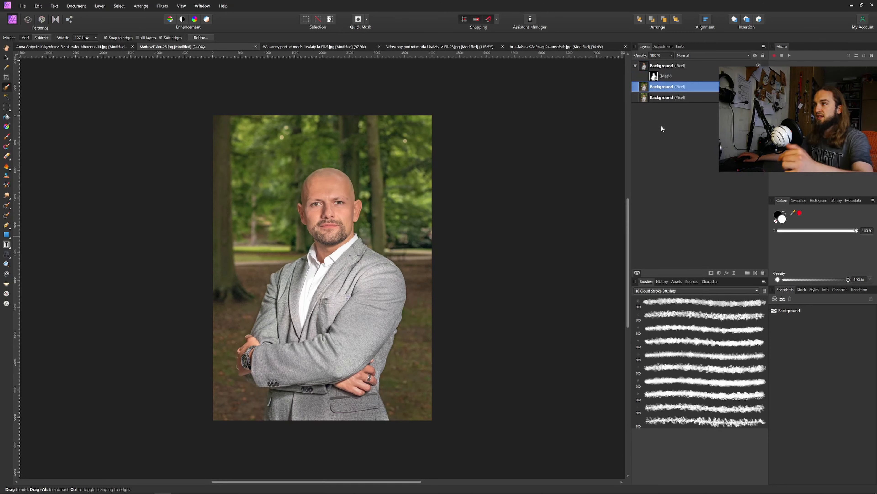
Add a live Radial Blur filter with a 1.5° angle to the middle Background layer of the man's portrait.
click(735, 273)
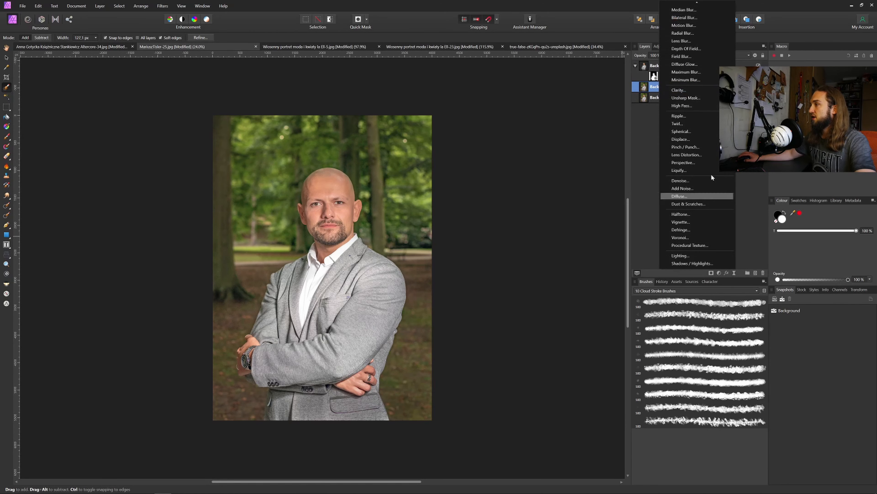
click(693, 34)
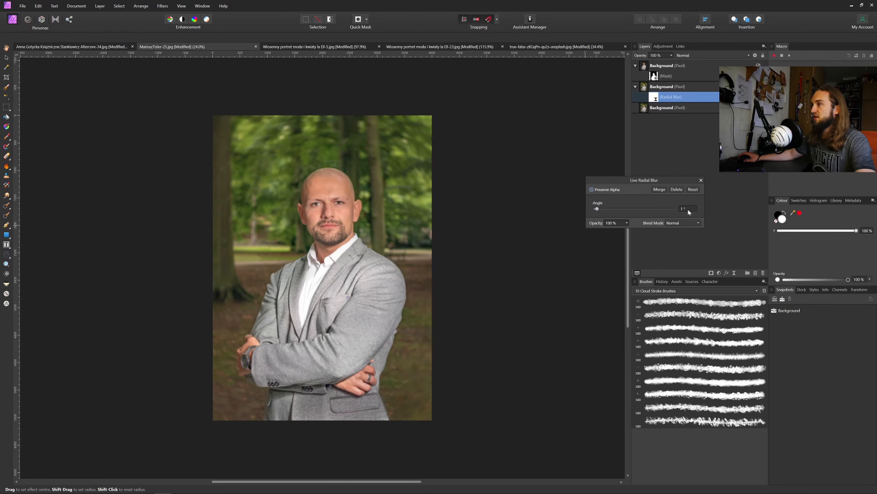
scroll(689, 212, up, 1)
scroll(688, 212, down, 1)
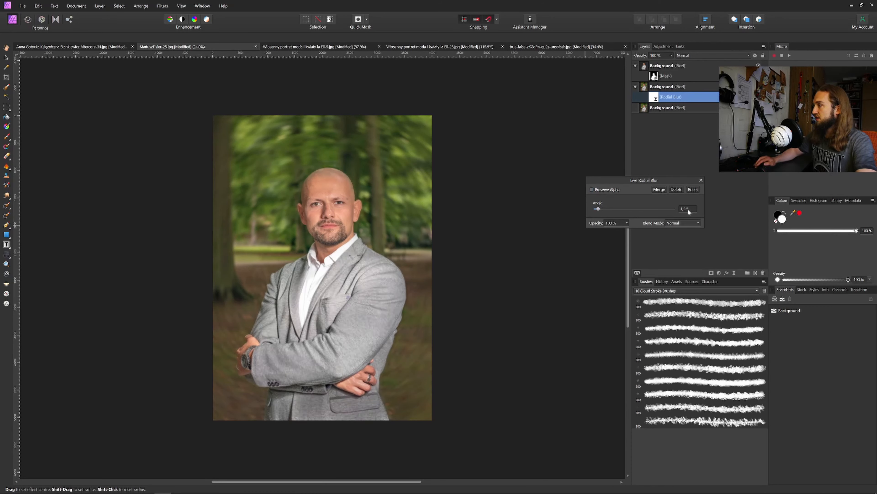
click(702, 180)
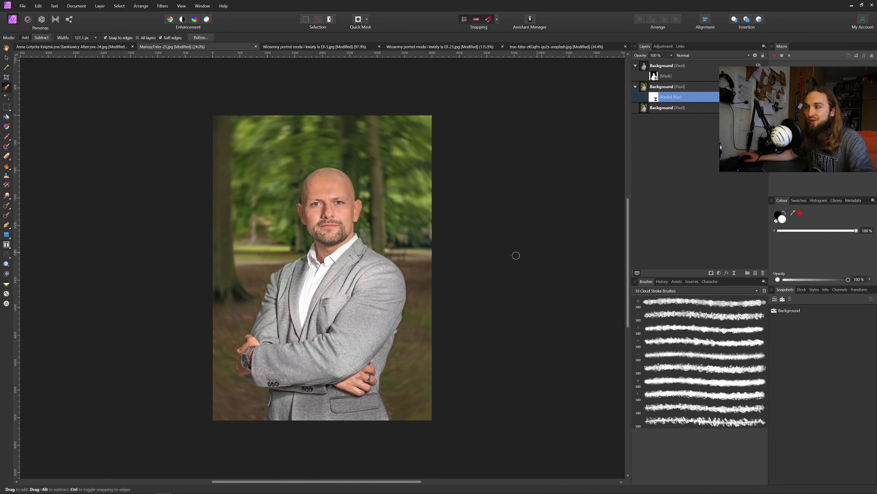
Review the swirly bokeh in the green-branches portrait and in the yellow-flower portrait.
click(542, 47)
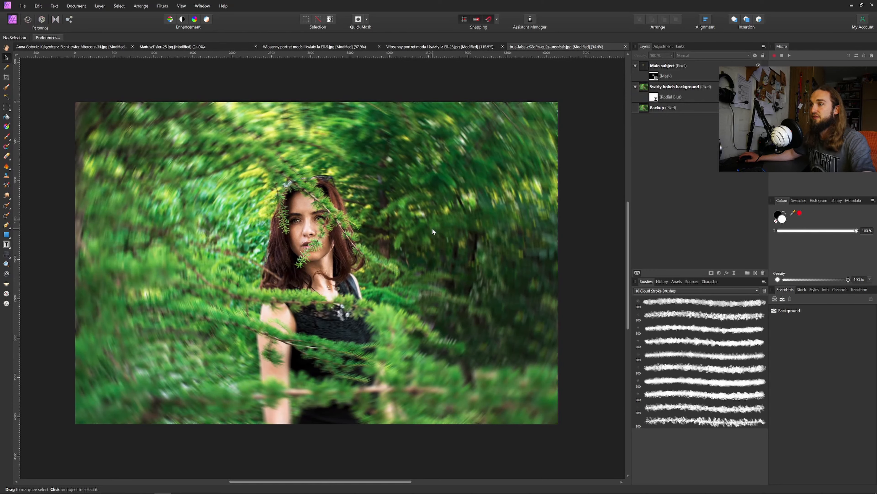
click(336, 47)
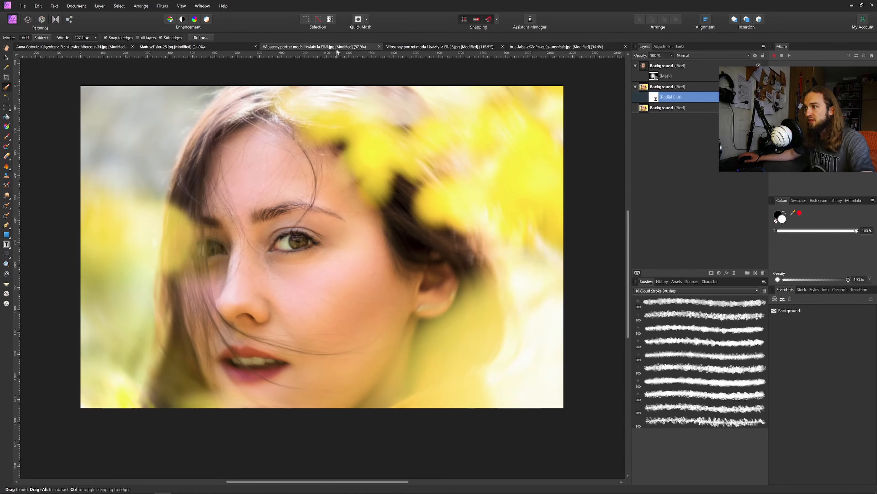